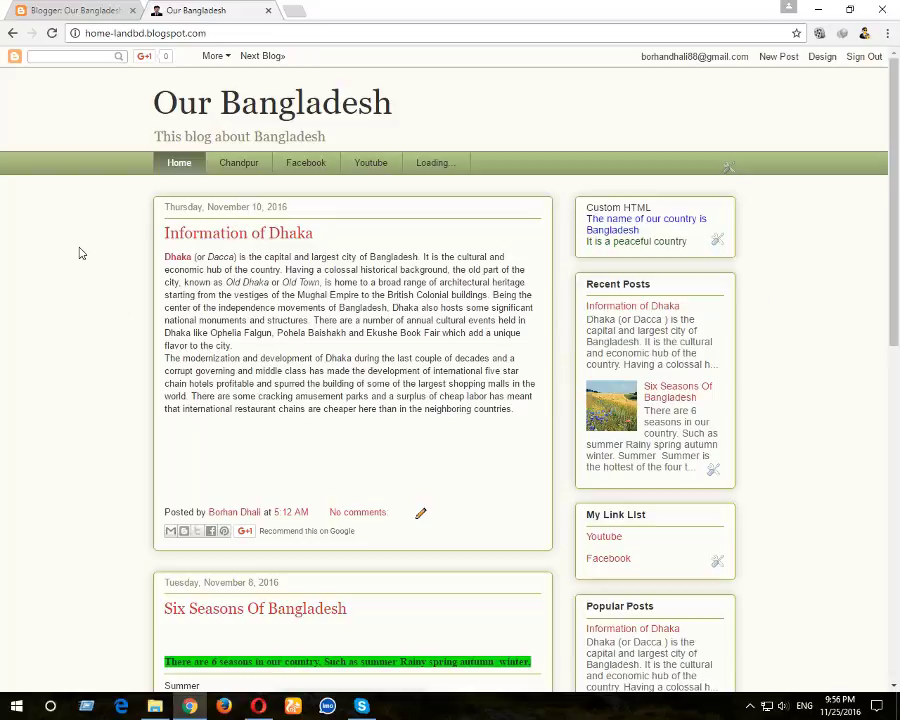
# Search Google for "abc radio" in a new browser tab and open the ABC Radio website
pyautogui.click(294, 12)
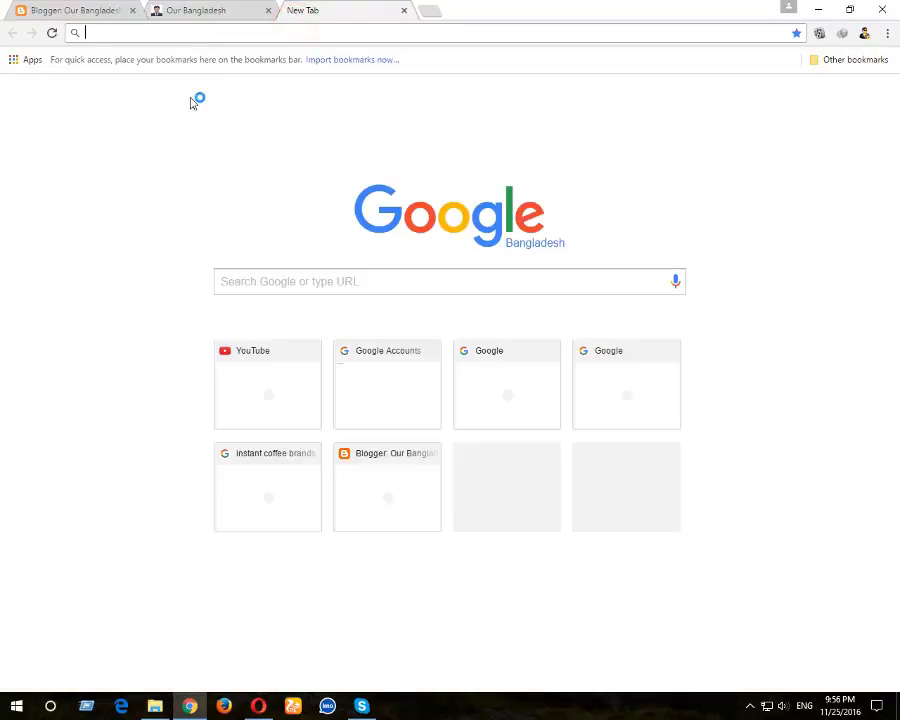
pyautogui.click(177, 35)
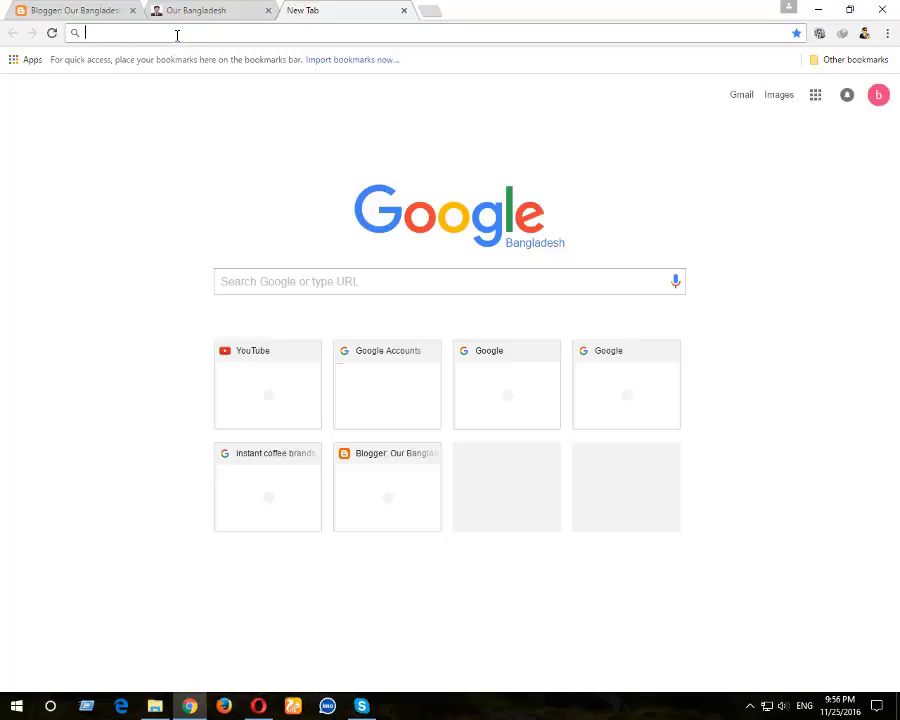
pyautogui.write('abc radio')
pyautogui.press('Return')
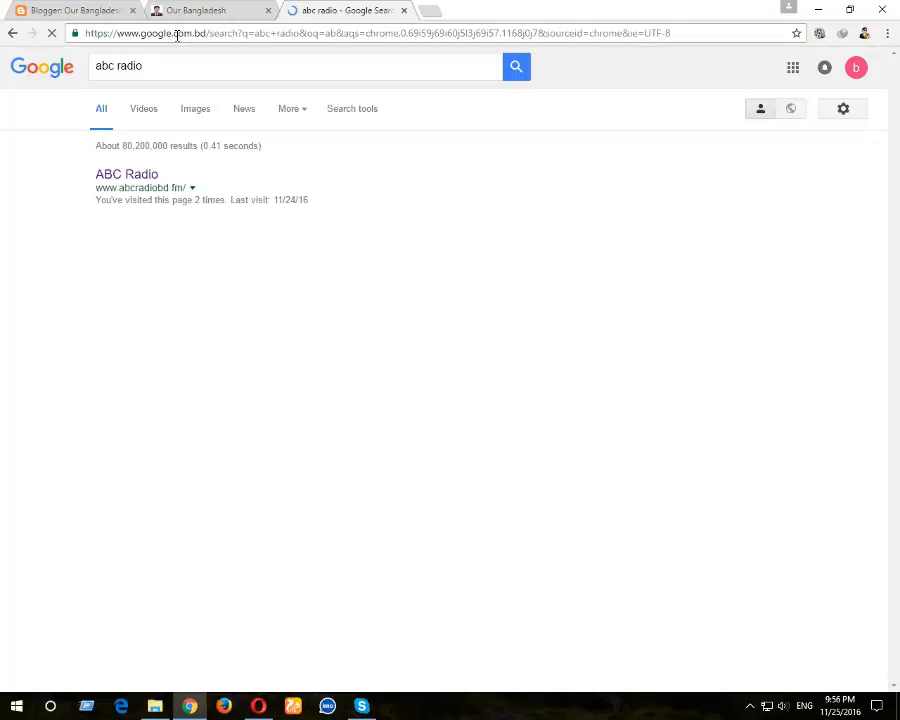
pyautogui.click(106, 174)
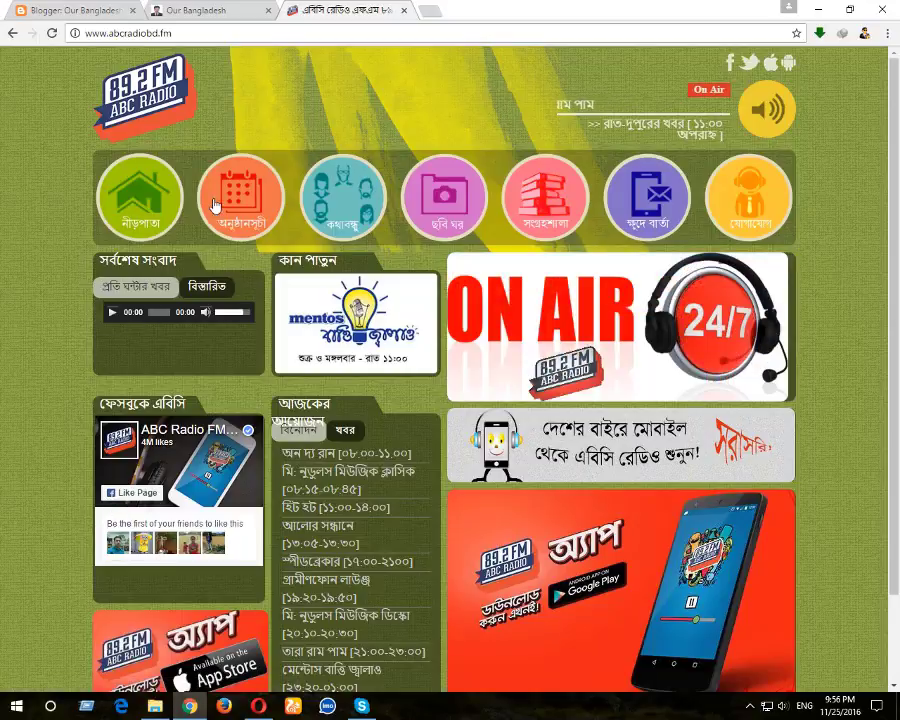
# Search Google for "facebook plugin page" and open the Page Plugin documentation on Facebook for Developers
pyautogui.click(428, 12)
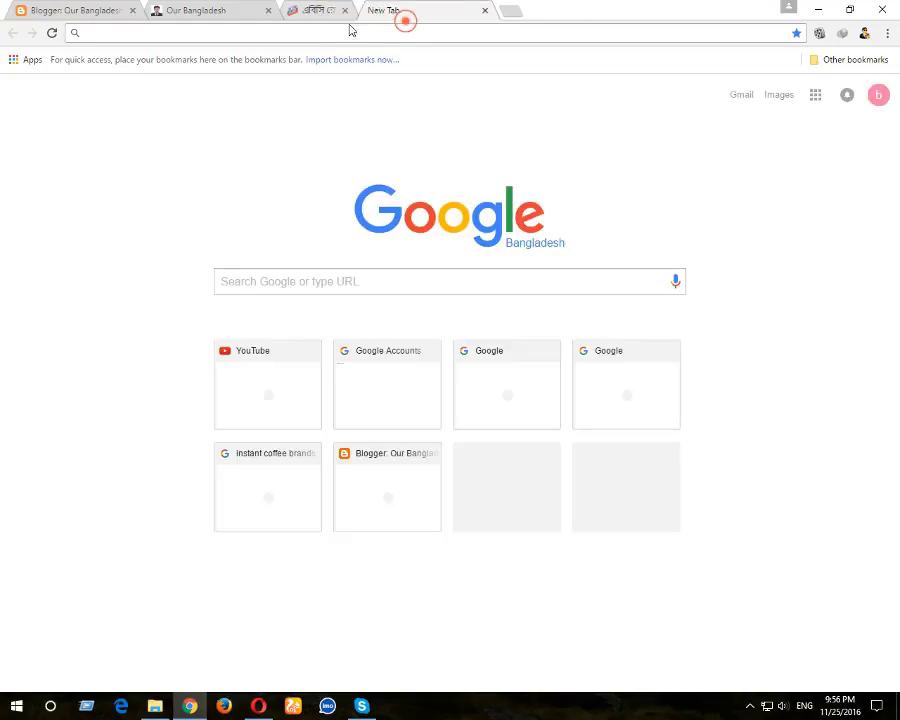
pyautogui.click(335, 287)
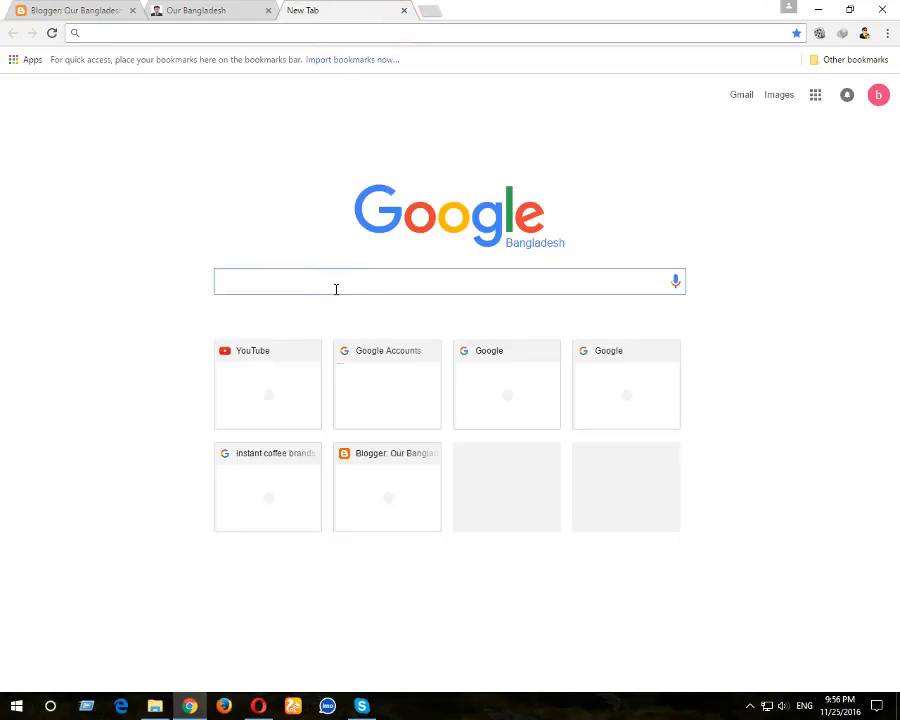
pyautogui.write('face')
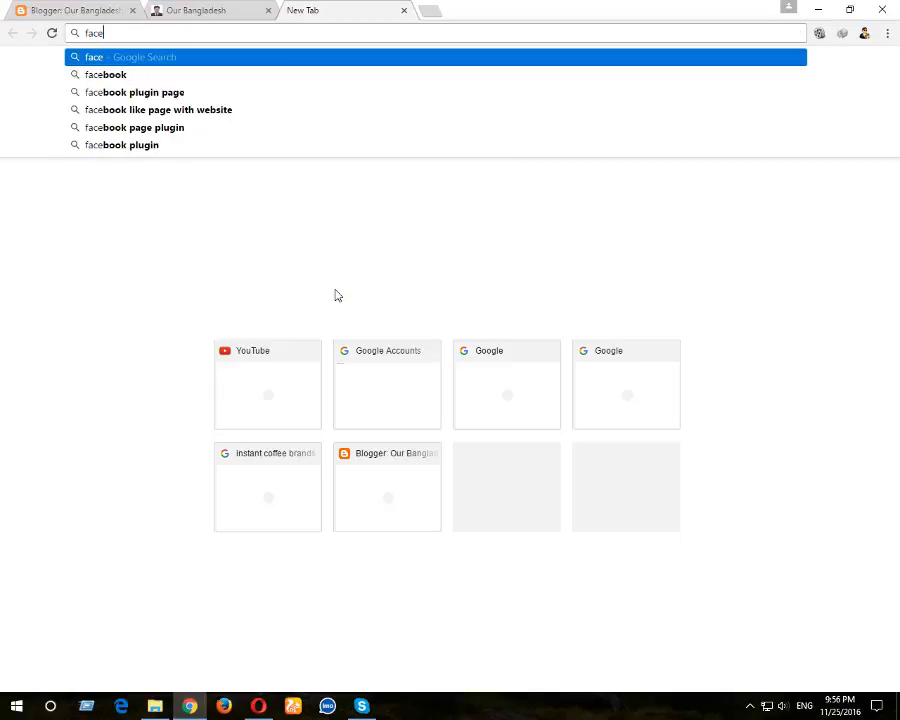
pyautogui.click(150, 93)
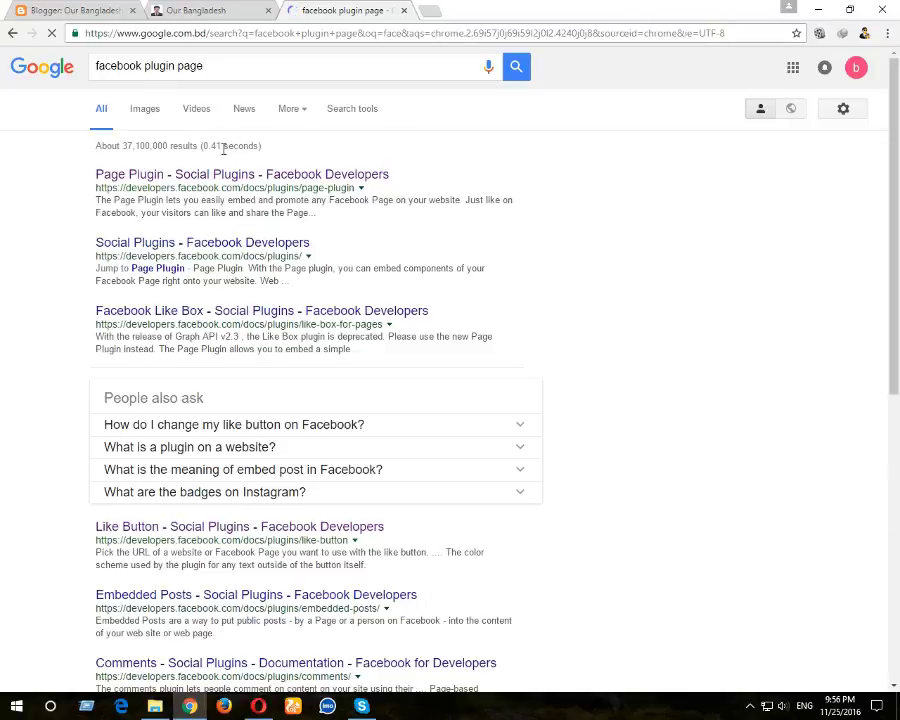
pyautogui.click(192, 178)
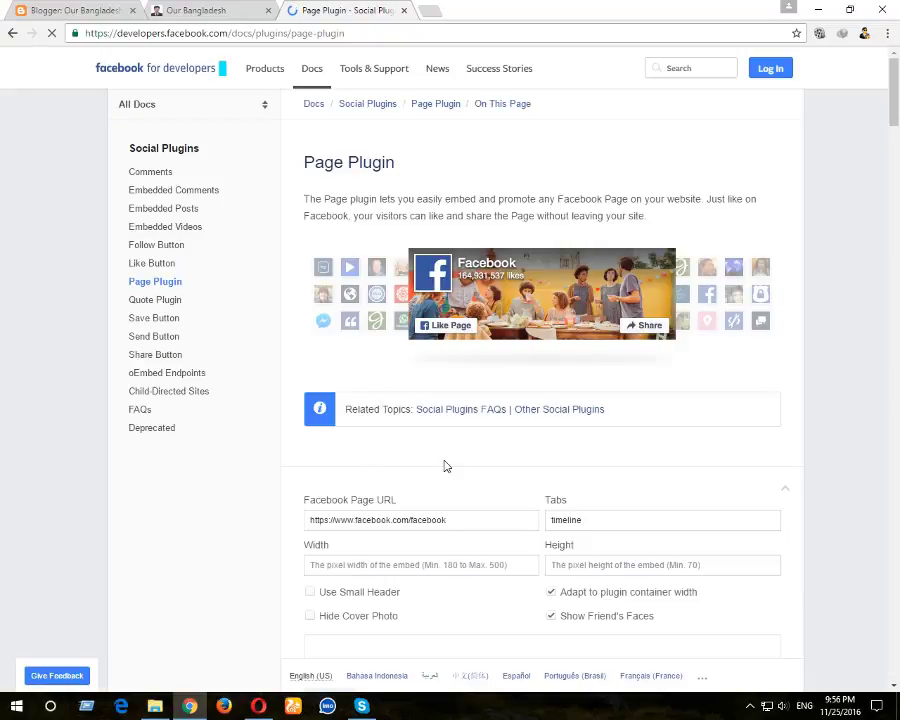
pyautogui.click(270, 8)
pyautogui.hotkey('ctrl', 'Tab')
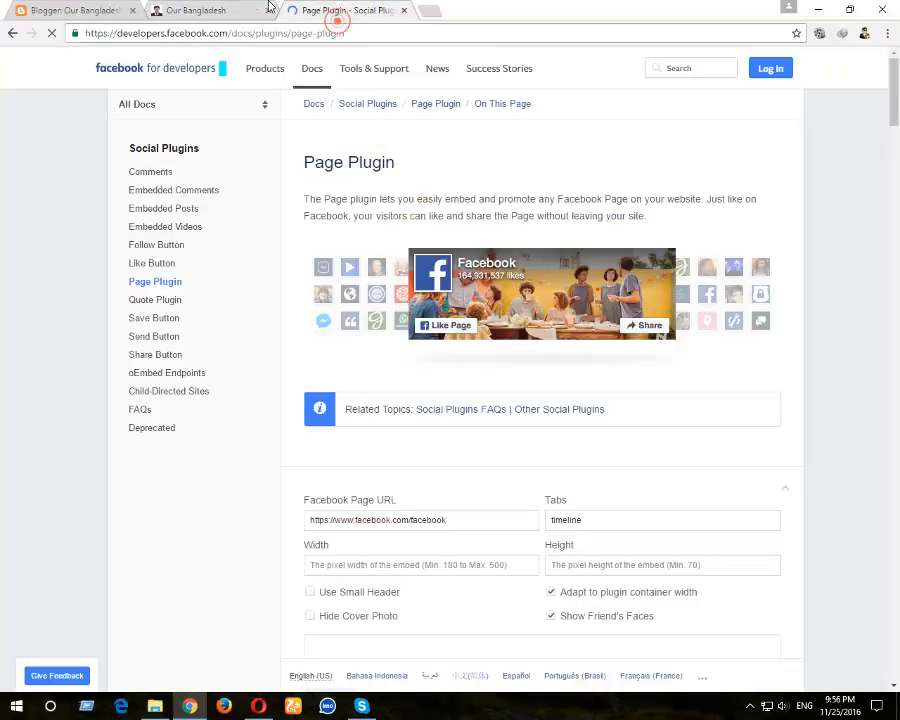
# Switch to Facebook in Opera, close the open group chat and go to the Diploma Engineers BD page
pyautogui.click(258, 705)
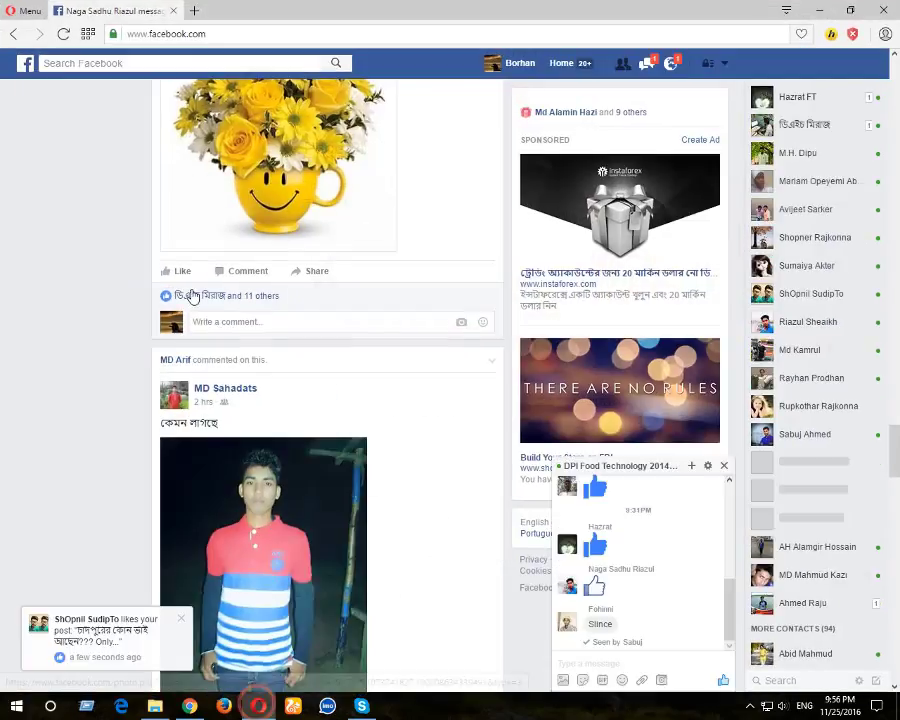
pyautogui.click(724, 465)
pyautogui.scroll(3, 387, 414)
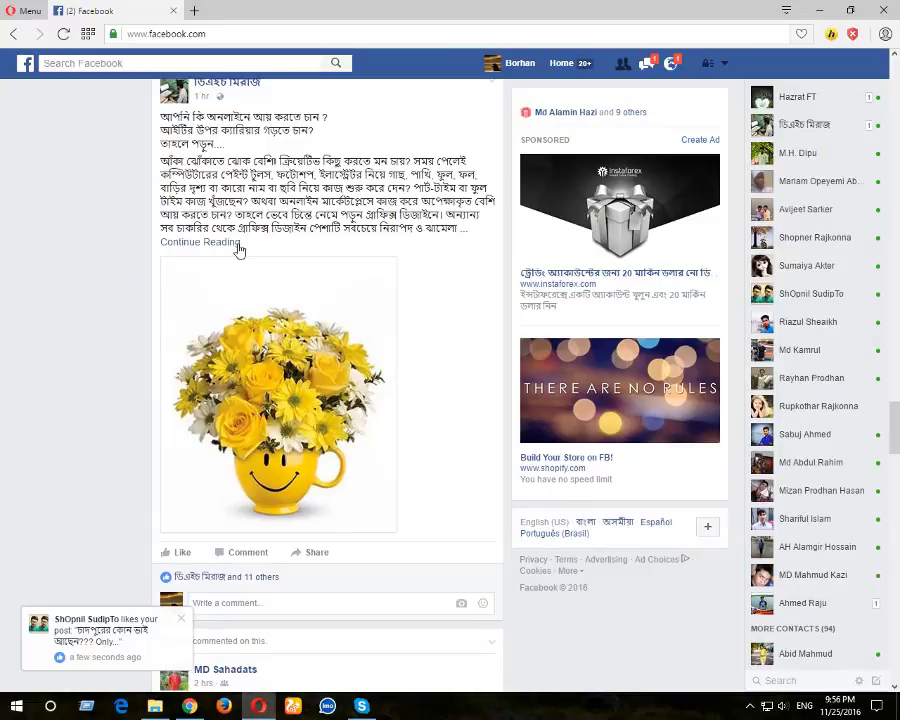
pyautogui.scroll(-15, 238, 250)
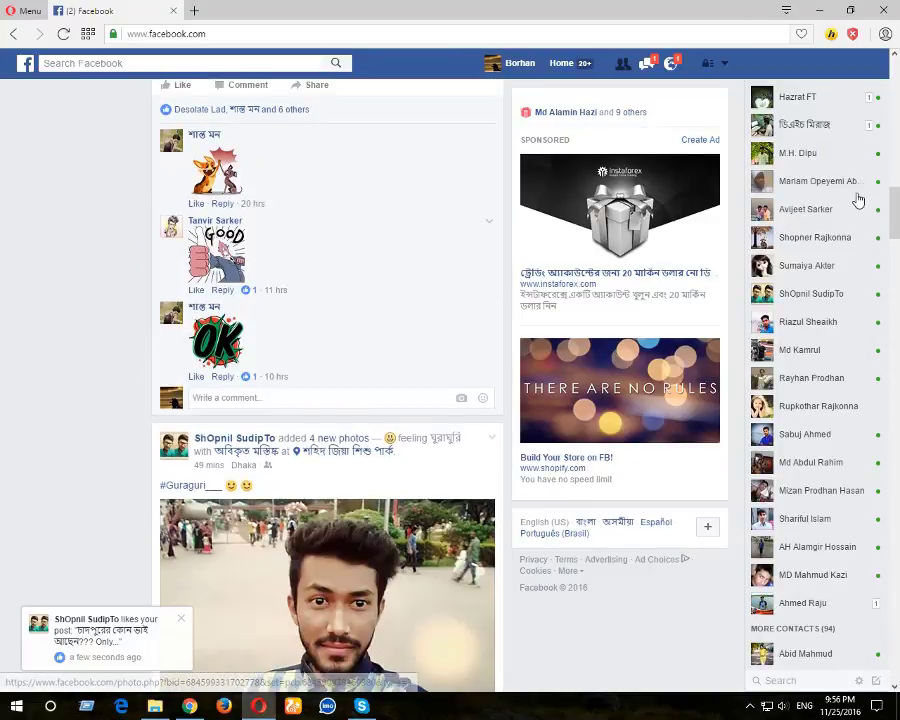
pyautogui.scroll(15, 4, 190)
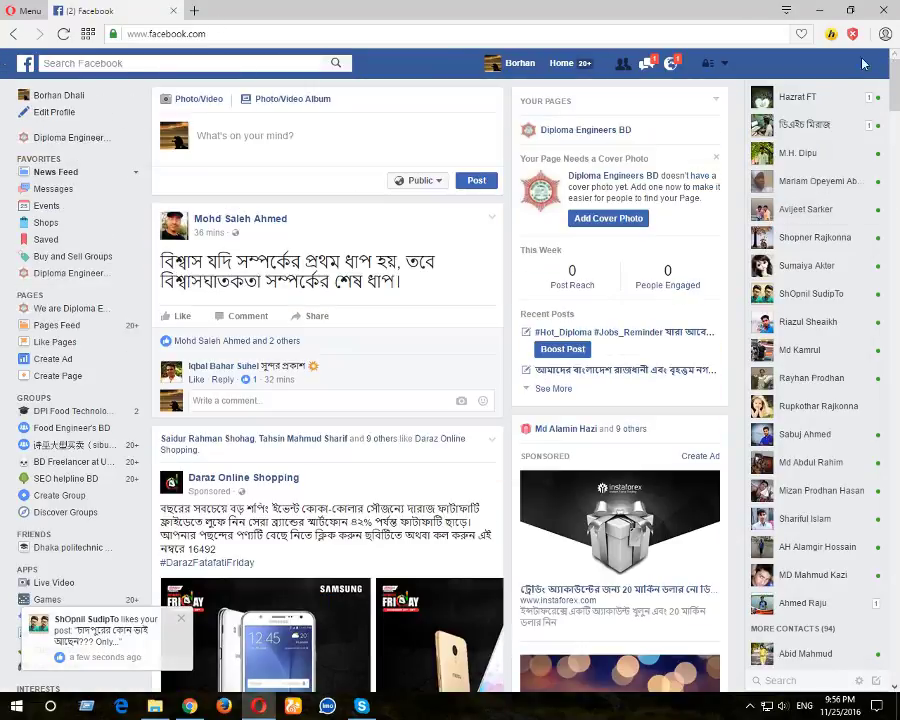
pyautogui.click(49, 146)
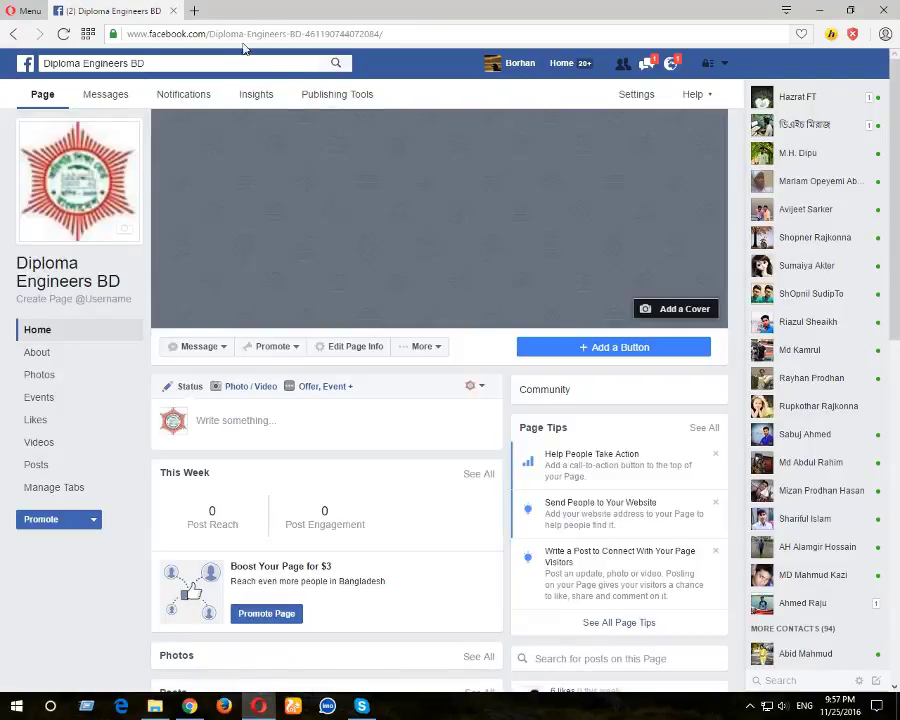
pyautogui.click(394, 35)
pyautogui.click(392, 34)
pyautogui.doubleClick(393, 34)
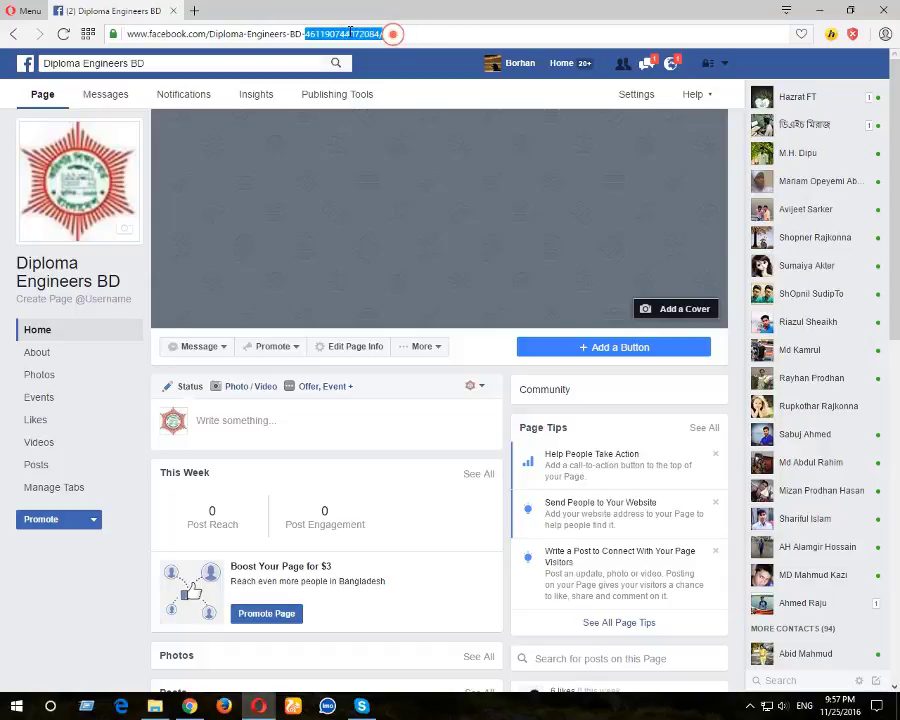
pyautogui.moveTo(350, 30); pyautogui.dragTo(218, 24)
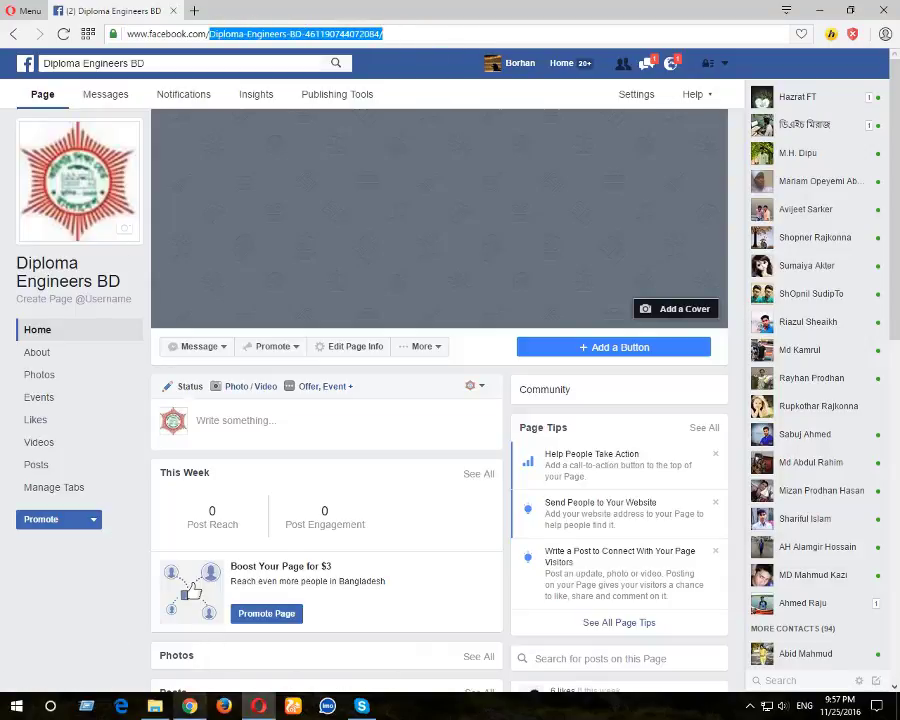
# Back in Chrome, replace the end of the plugin's Facebook Page URL with the copied address part, keeping the cover photo shown
pyautogui.click(189, 706)
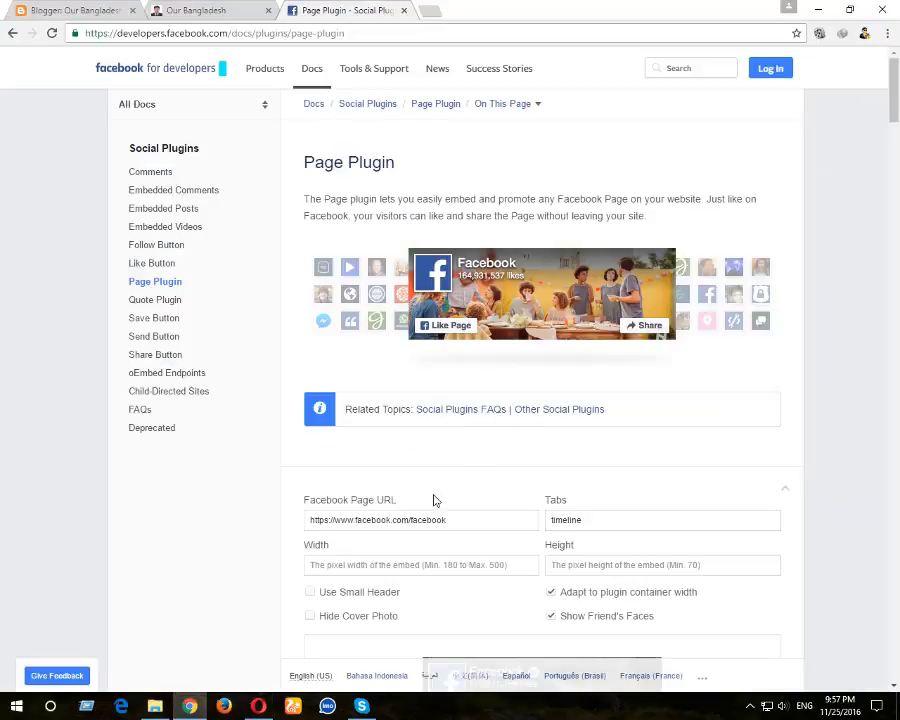
pyautogui.moveTo(461, 524); pyautogui.dragTo(416, 521)
pyautogui.hotkey('ctrl', 'v')
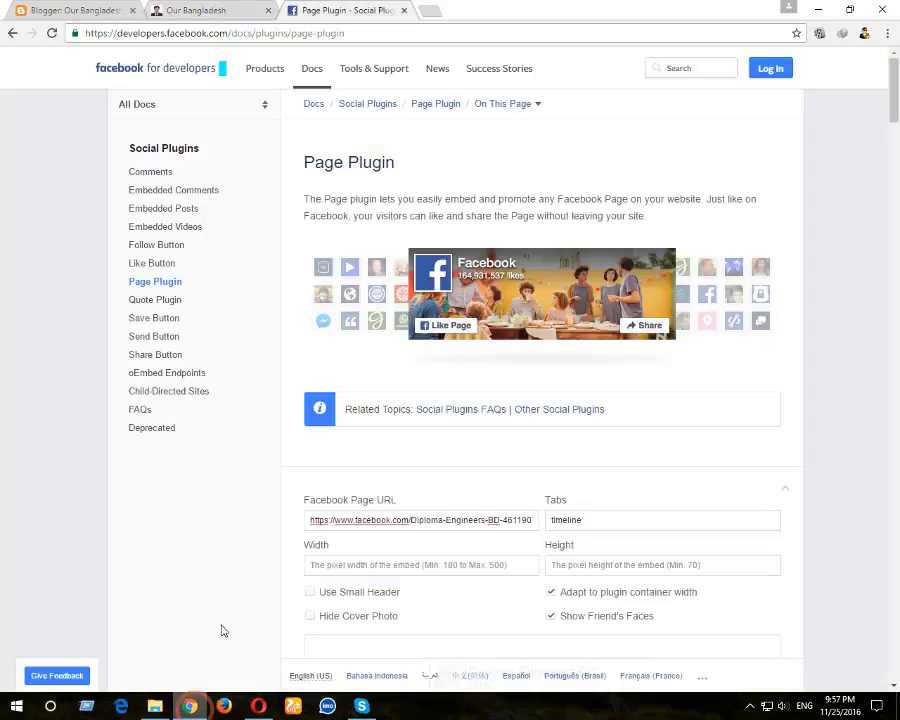
pyautogui.click(311, 621)
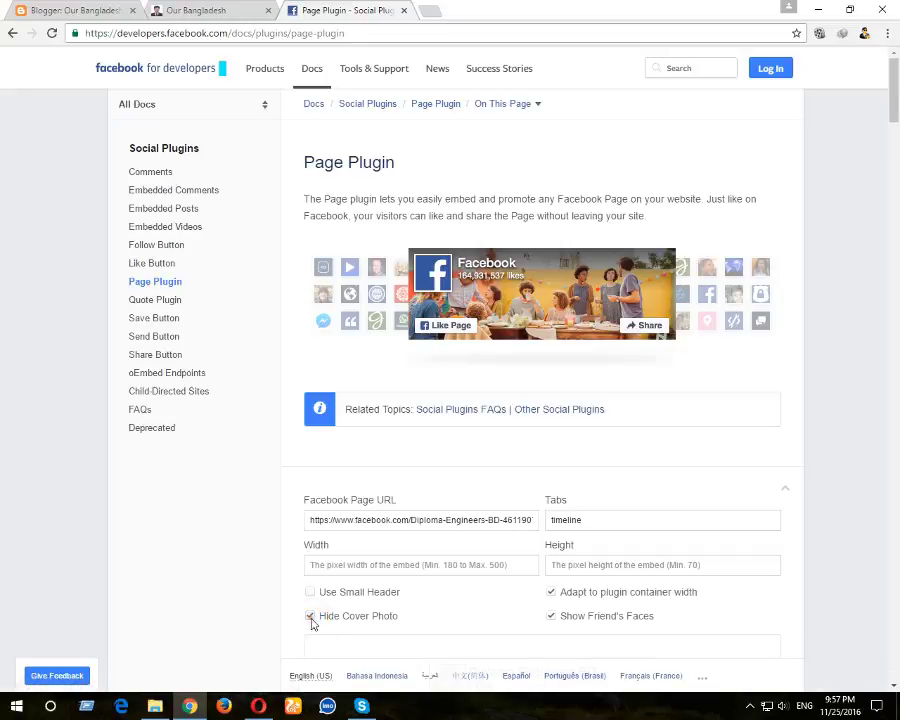
pyautogui.click(311, 621)
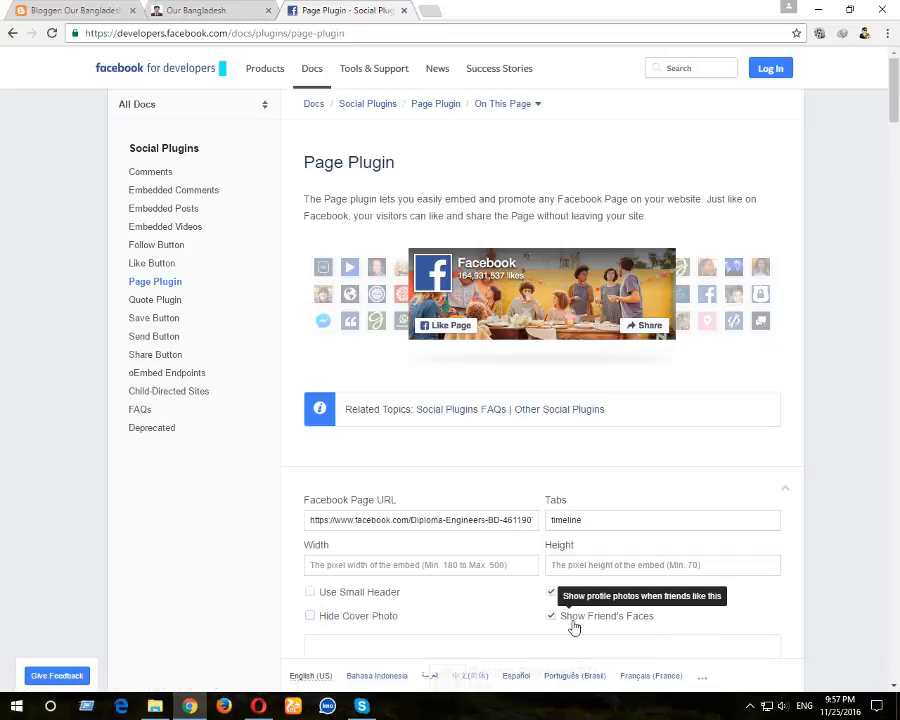
# Look at the Our Bangladesh blog, and reopen the ABC Radio website in a new tab to view its Facebook box
pyautogui.click(147, 15)
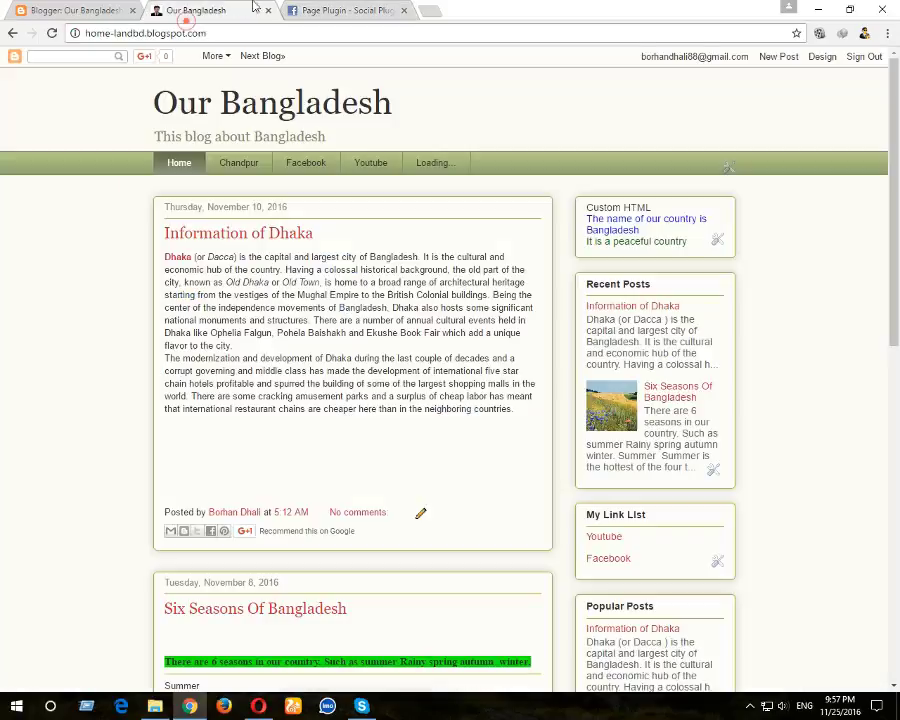
pyautogui.click(431, 10)
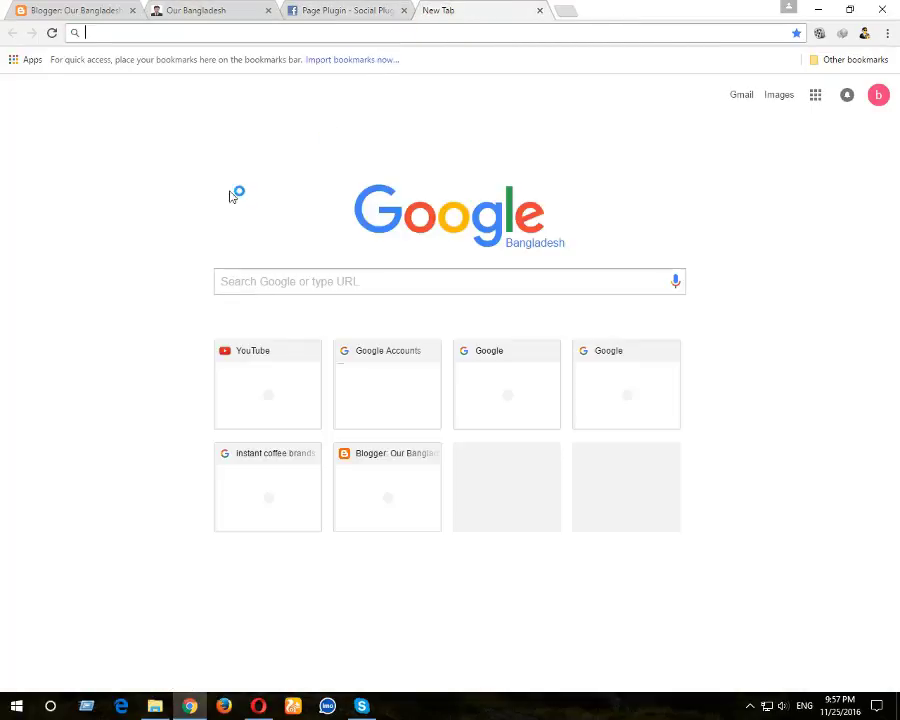
pyautogui.click(207, 34)
pyautogui.write('abc')
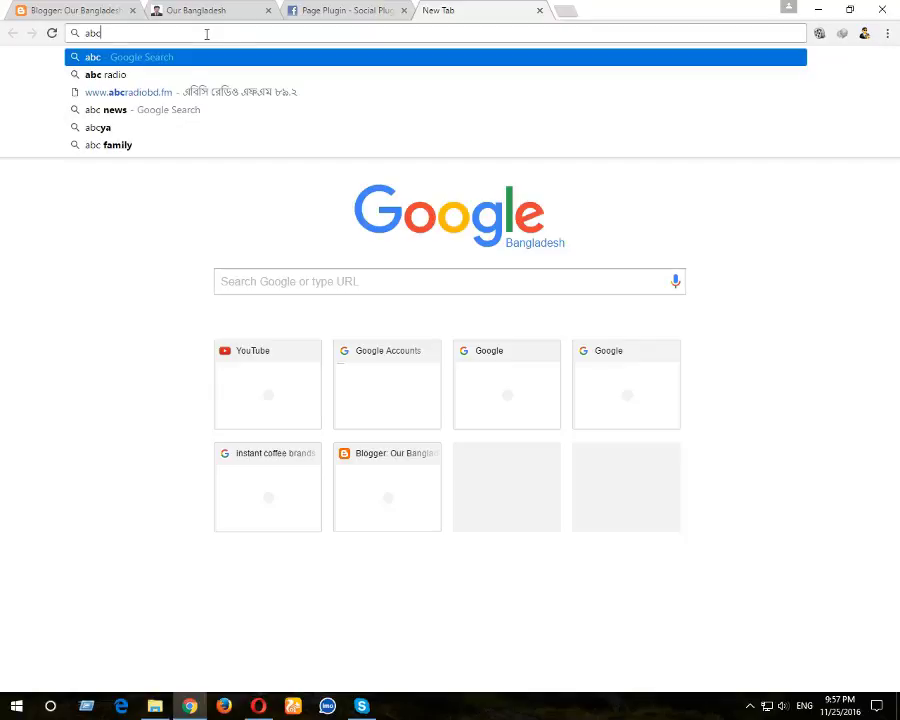
pyautogui.click(182, 78)
pyautogui.click(140, 172)
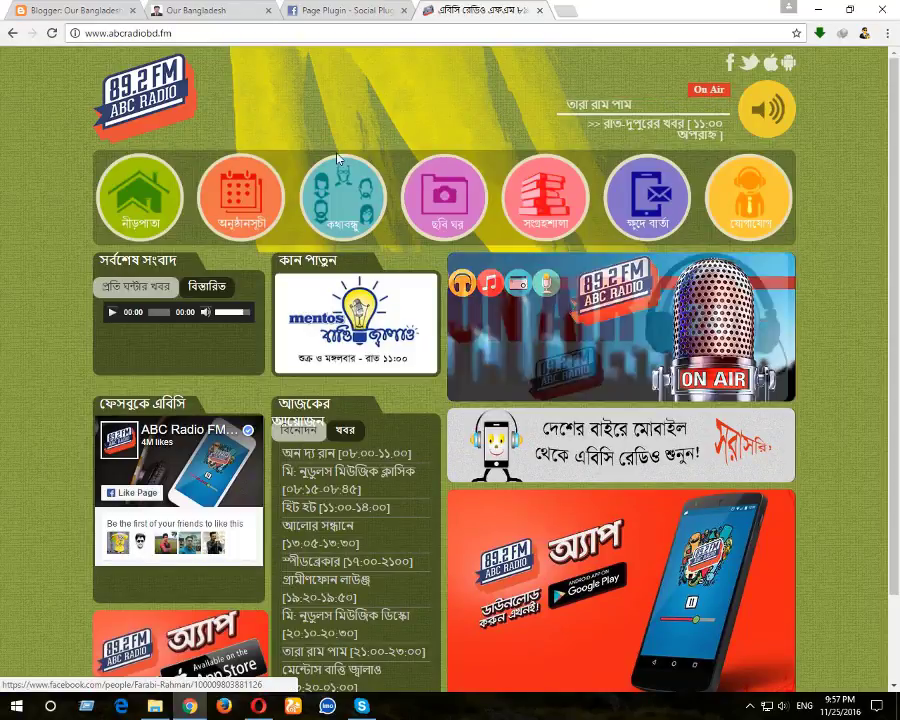
# Review the Diploma Engineers BD preview in the Page Plugin configurator and generate its embed code
pyautogui.click(380, 12)
pyautogui.scroll(-2, 571, 509)
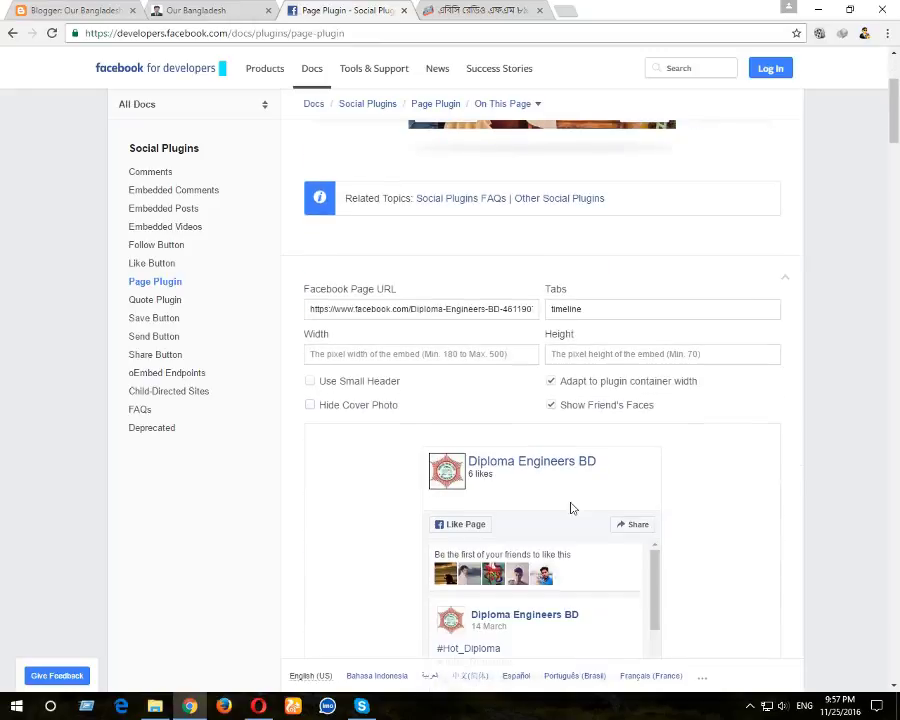
pyautogui.scroll(1, 485, 418)
pyautogui.scroll(-3, 478, 414)
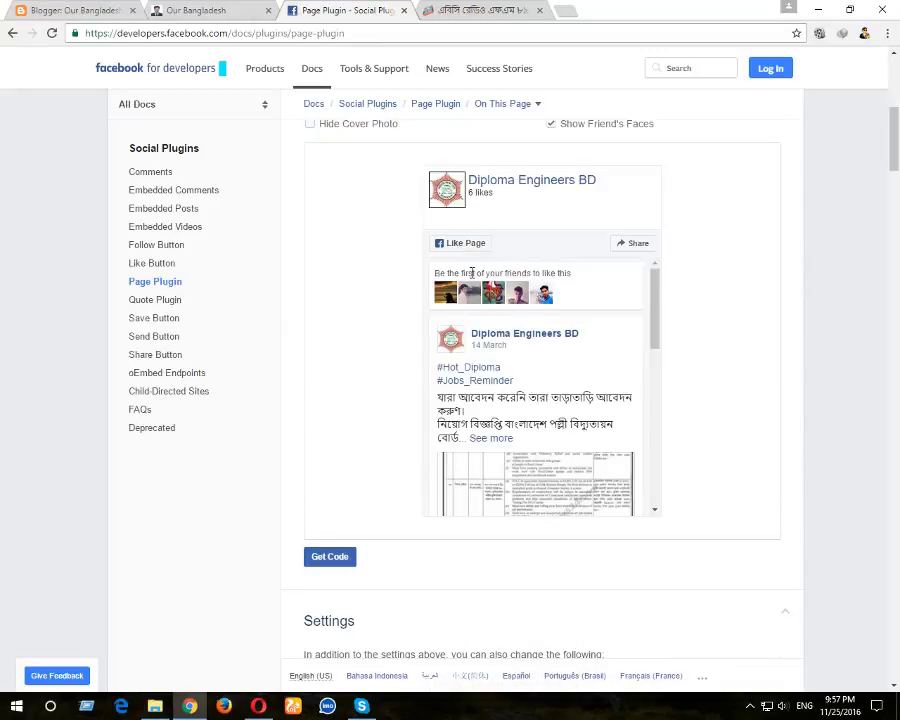
pyautogui.scroll(1, 464, 272)
pyautogui.scroll(-1, 323, 528)
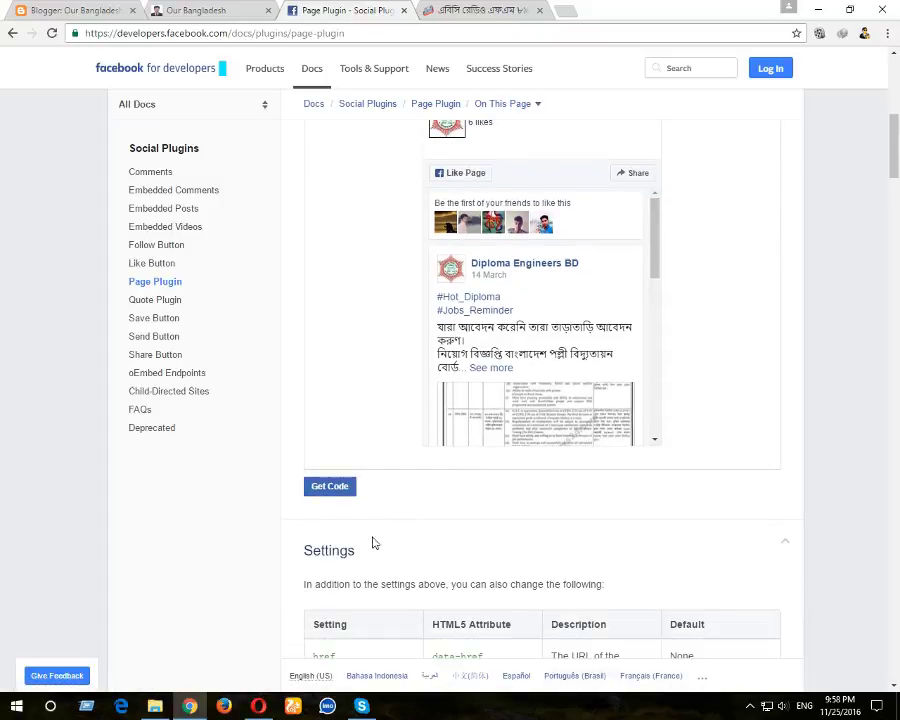
pyautogui.click(341, 488)
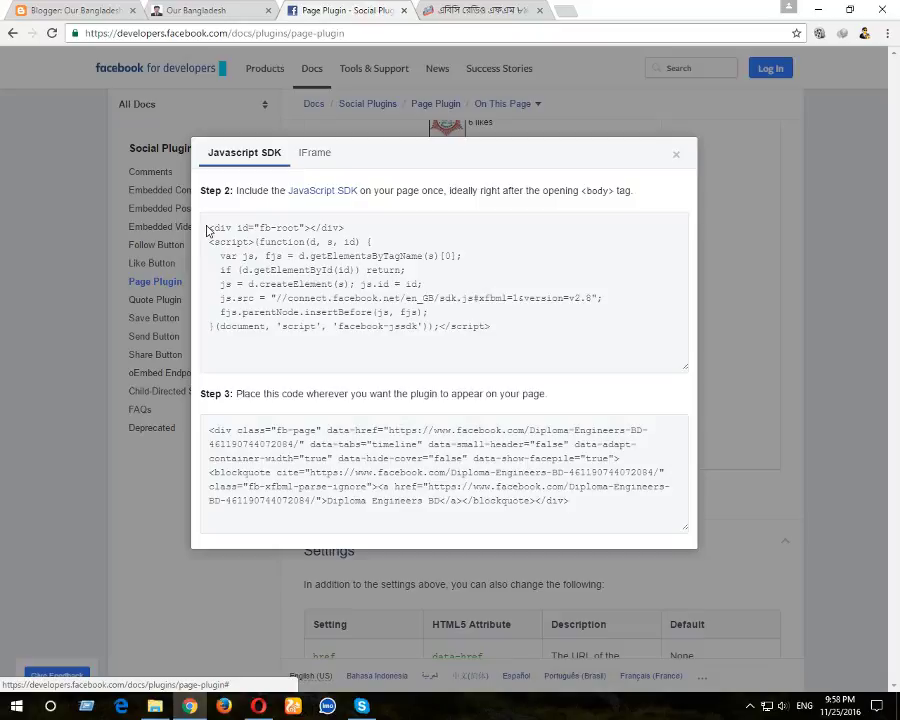
# Close the ABC Radio website and open the Our Bangladesh blog's Layout page in Blogger
pyautogui.click(433, 13)
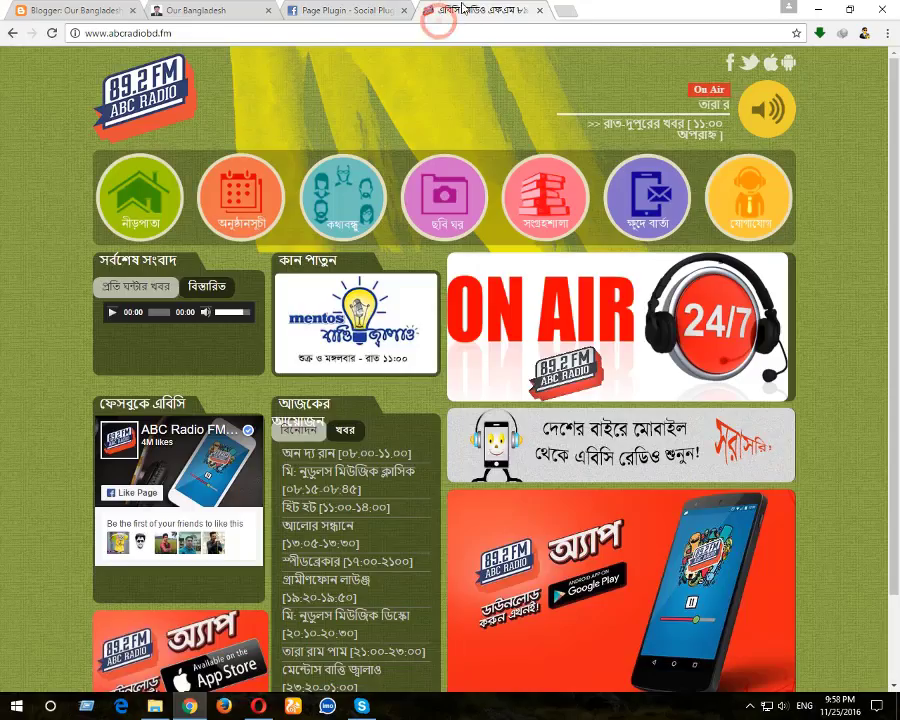
pyautogui.click(539, 10)
pyautogui.click(105, 10)
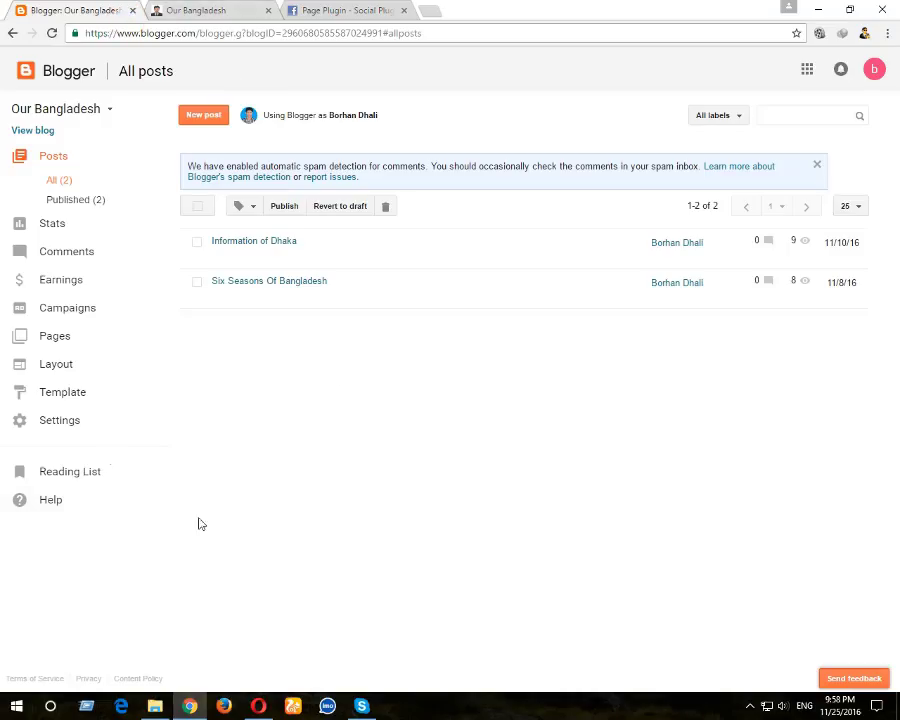
pyautogui.click(78, 360)
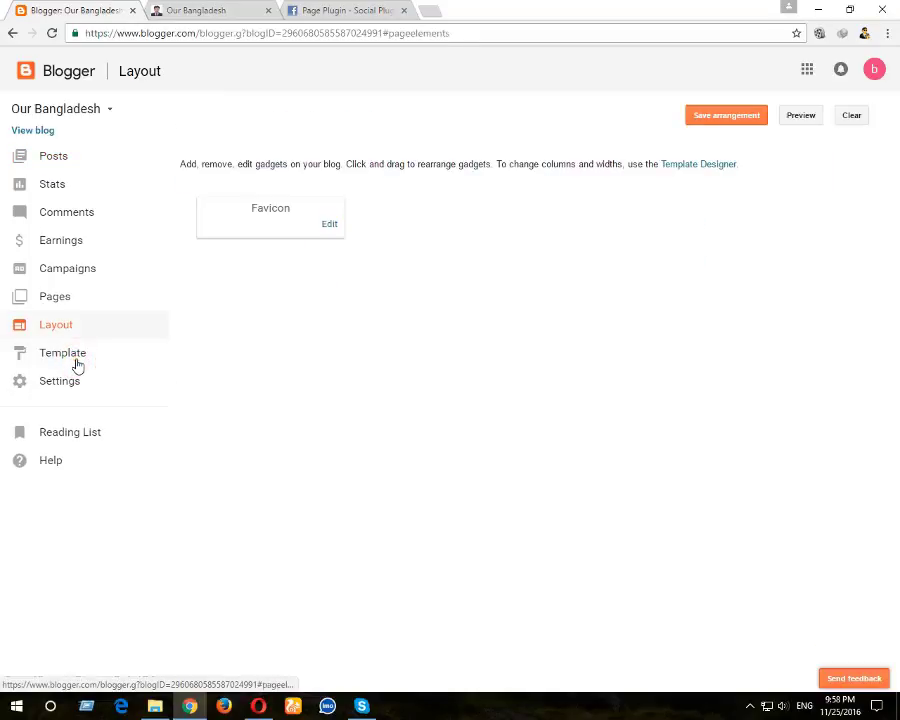
# Check the blog's current sidebar, and add a new HTML/JavaScript gadget to the sidebar-right-1 section of the layout
pyautogui.click(250, 14)
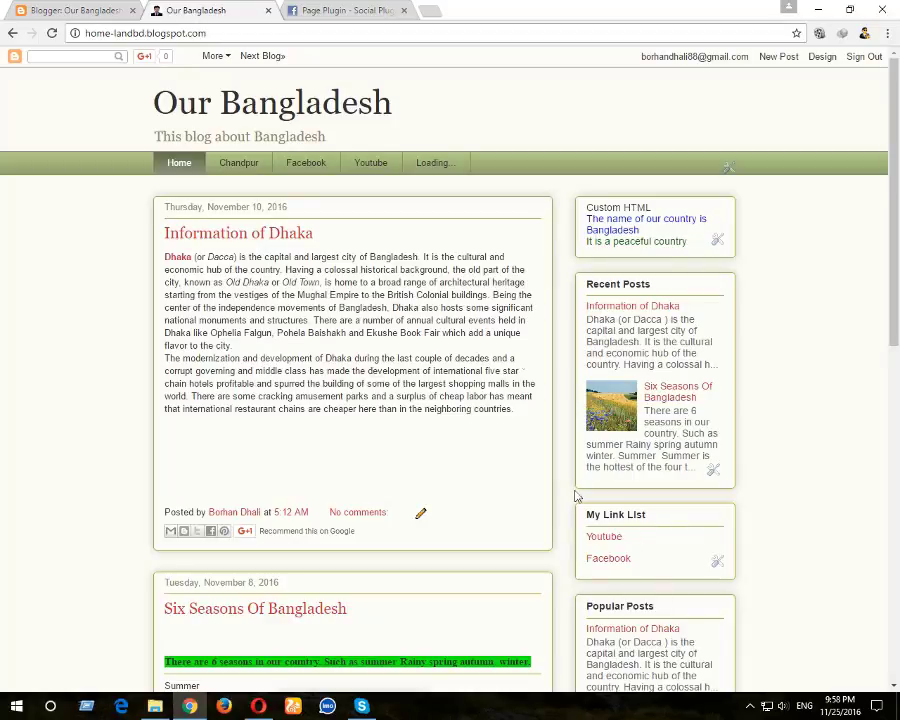
pyautogui.click(95, 8)
pyautogui.scroll(-4, 422, 574)
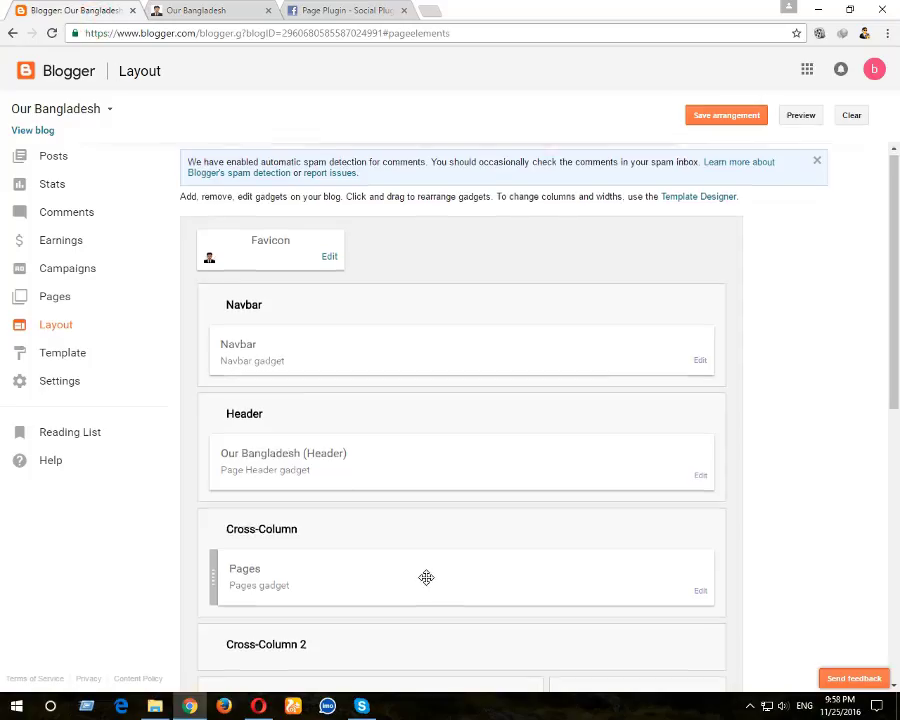
pyautogui.scroll(2, 425, 581)
pyautogui.scroll(2, 427, 583)
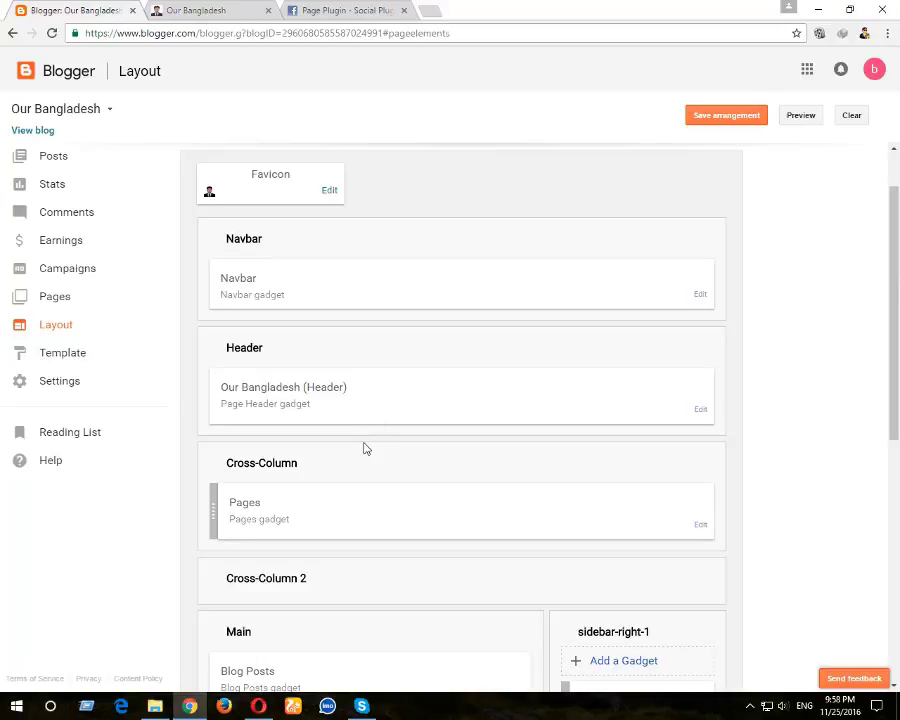
pyautogui.scroll(-5, 411, 494)
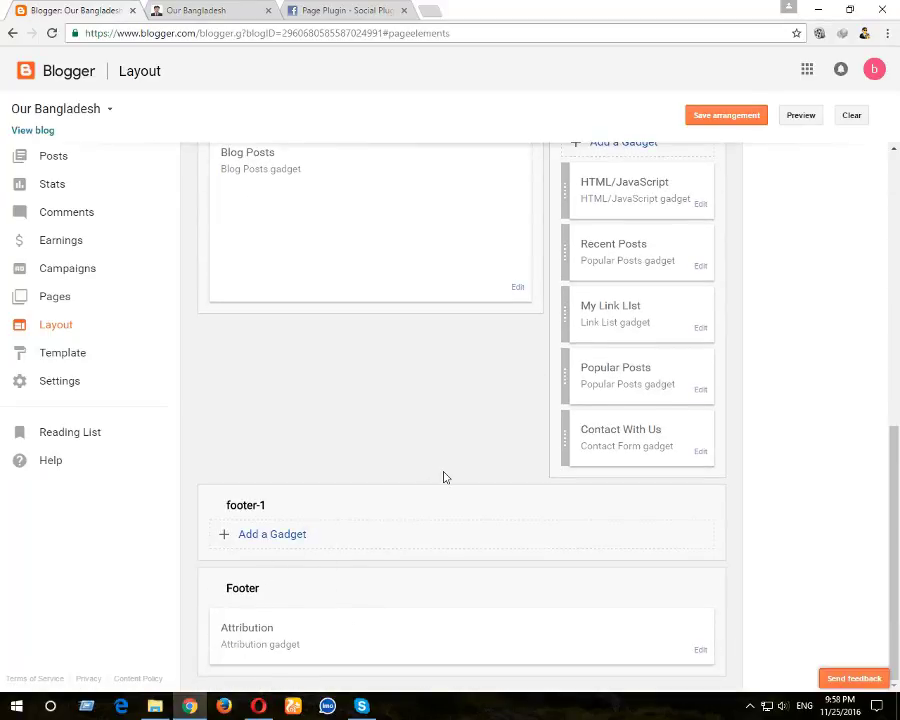
pyautogui.scroll(4, 450, 477)
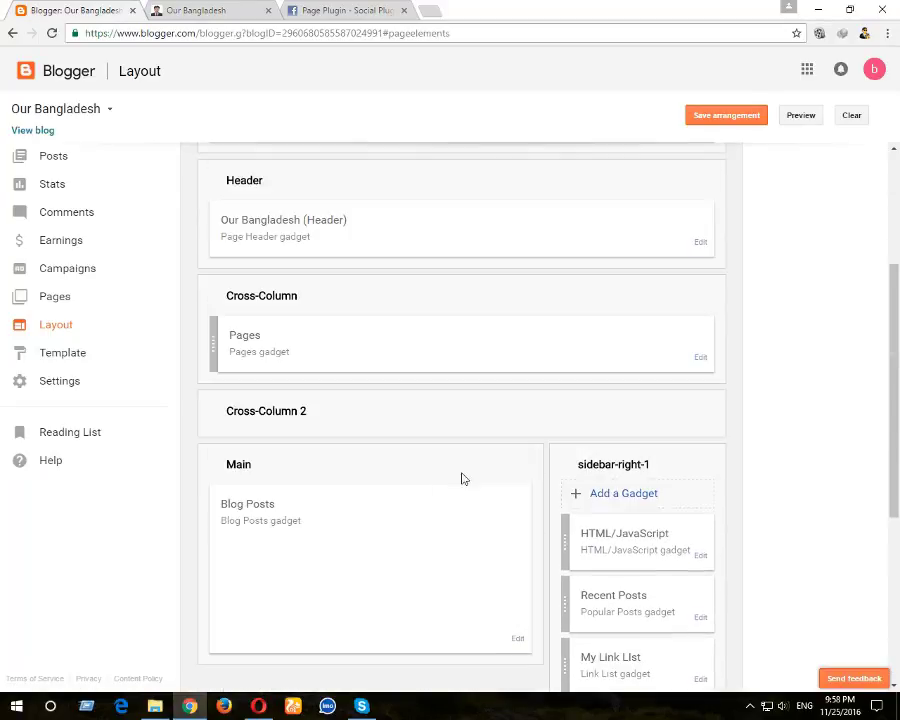
pyautogui.click(610, 503)
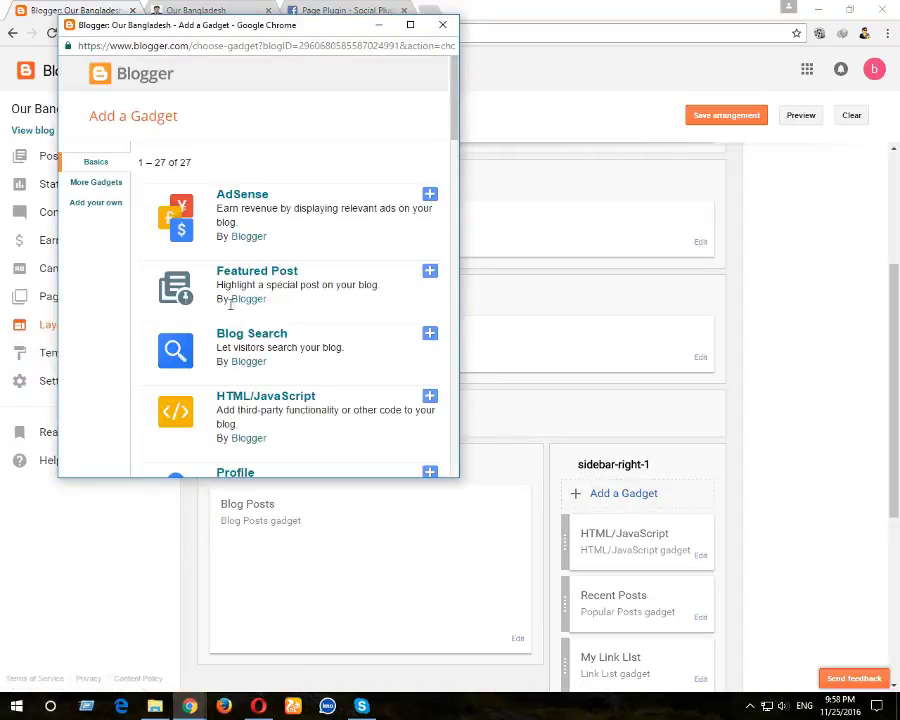
pyautogui.click(428, 402)
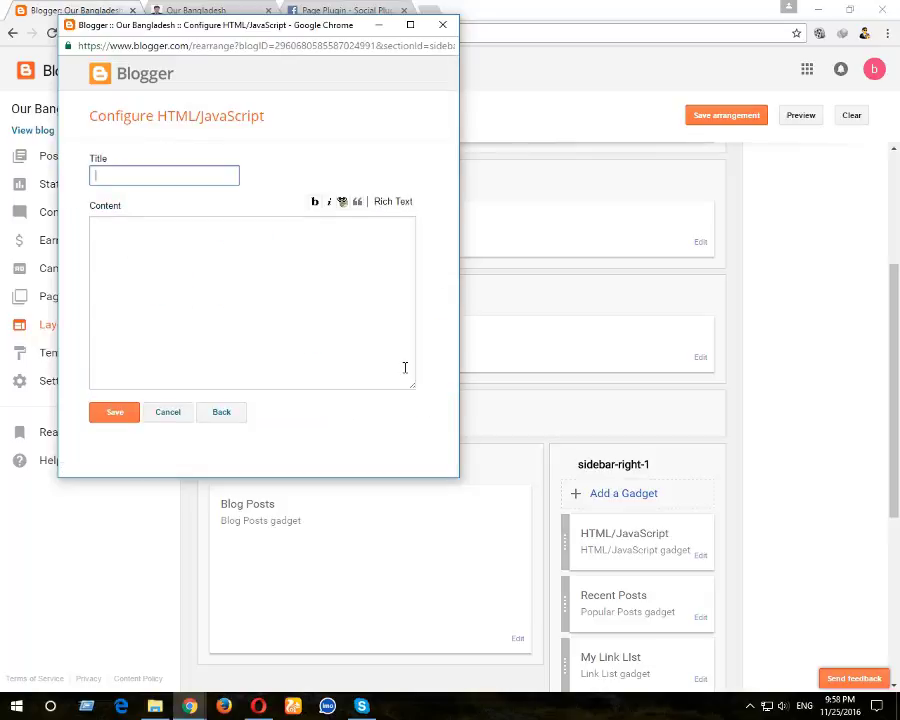
pyautogui.click(156, 269)
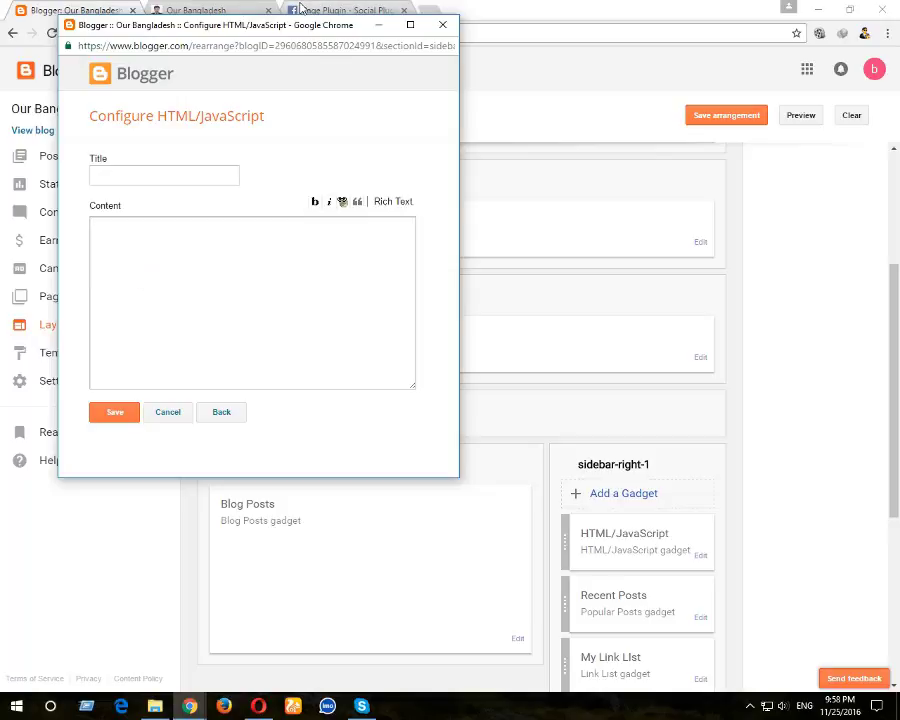
# Copy the Step 2 JavaScript SDK code from the Page Plugin page into the new gadget's content
pyautogui.click(288, 10)
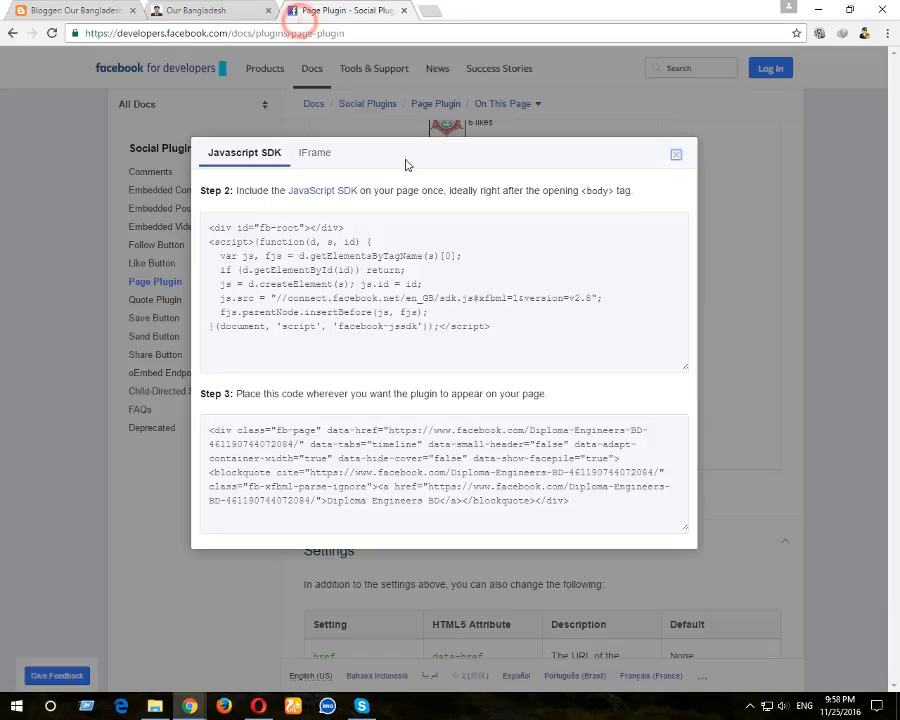
pyautogui.click(205, 233)
pyautogui.hotkey('ctrl', 'c')
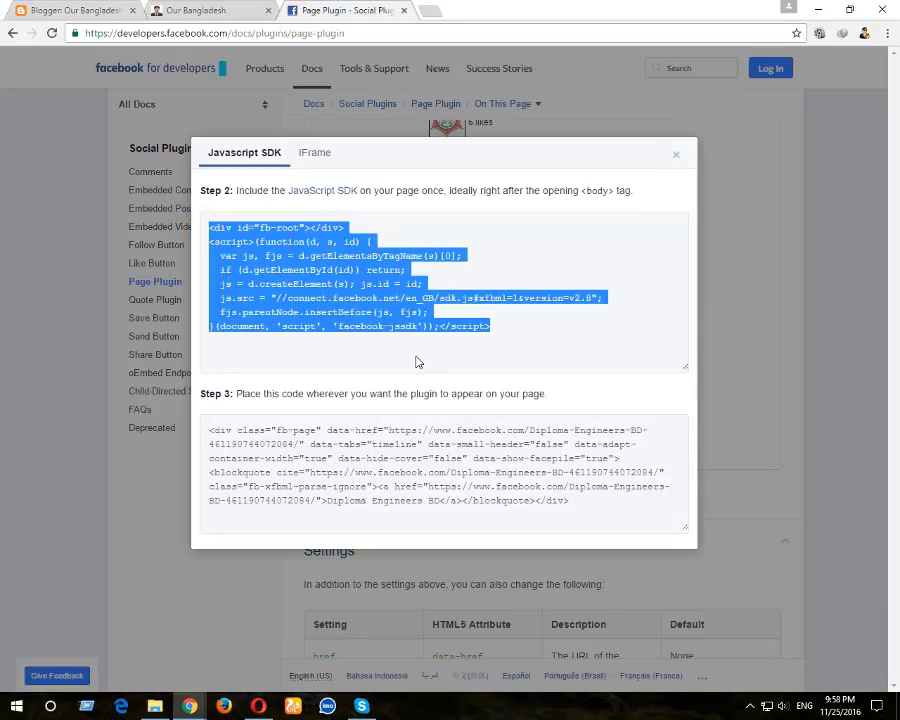
pyautogui.click(78, 10)
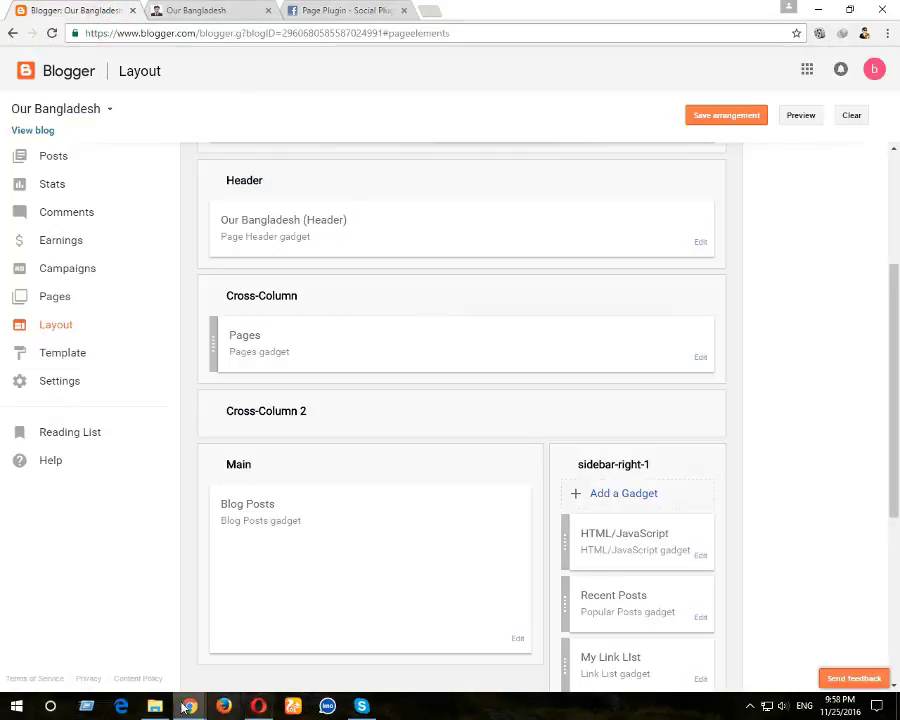
pyautogui.moveTo(185, 707)
pyautogui.click(266, 636)
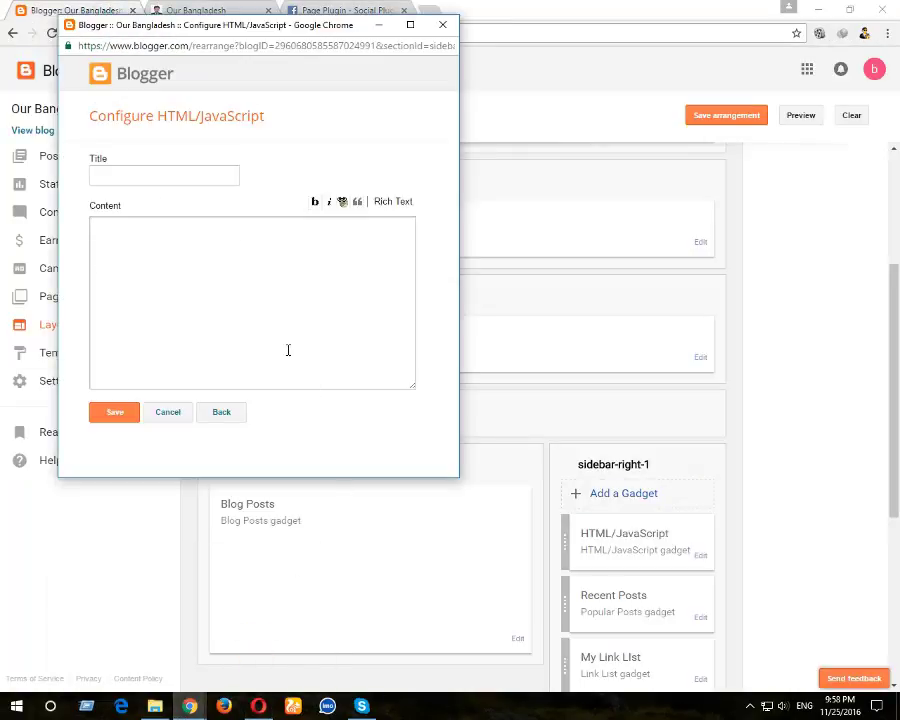
pyautogui.hotkey('ctrl', 'v')
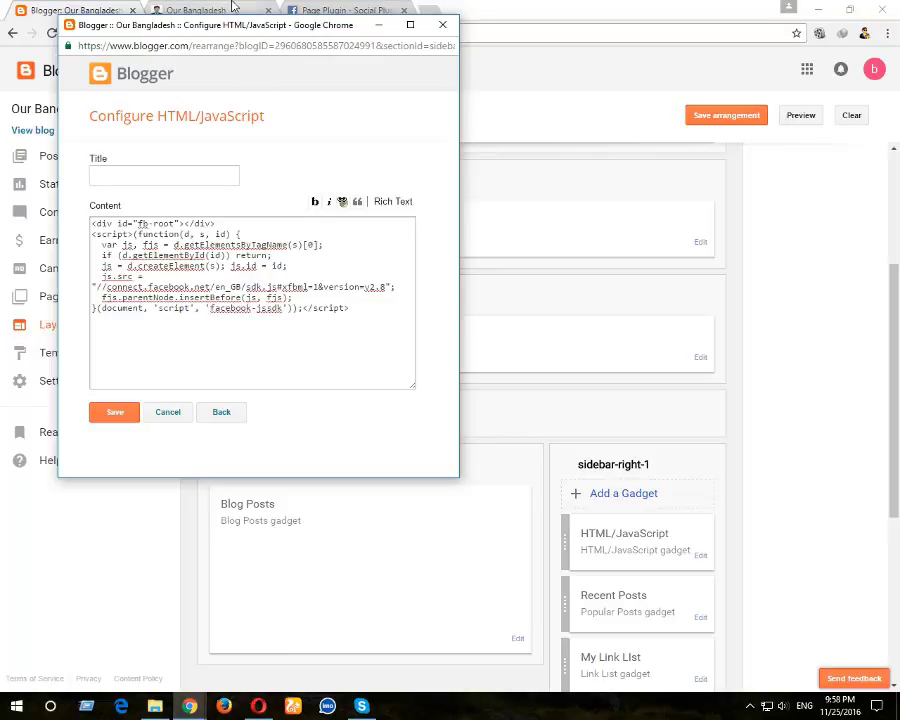
# Copy the Step 3 plugin code below the SDK code in the gadget, and save both the gadget and the layout arrangement
pyautogui.click(347, 11)
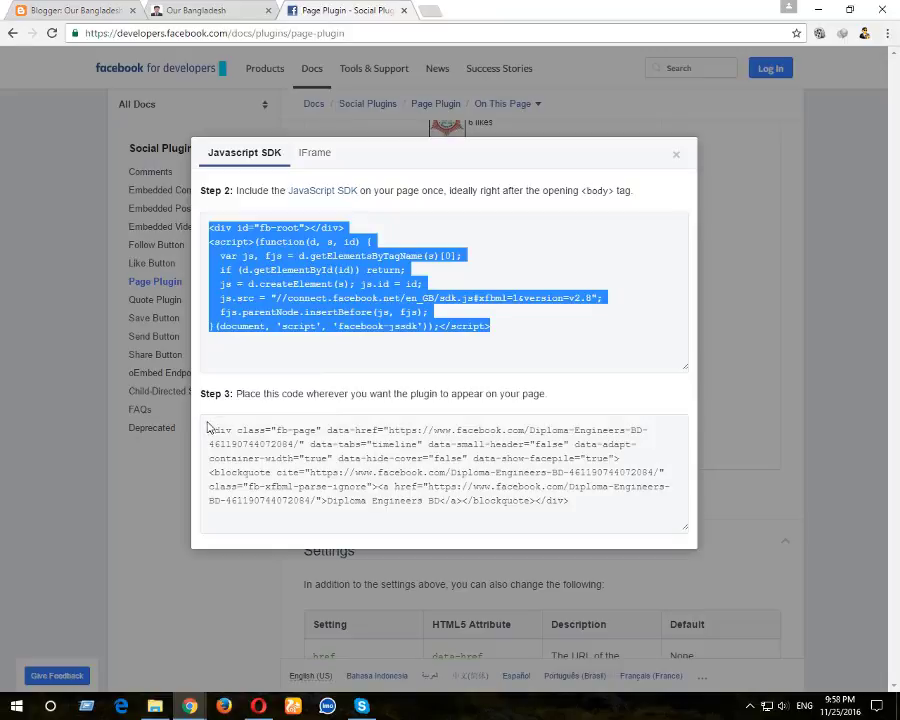
pyautogui.moveTo(208, 428); pyautogui.dragTo(621, 506)
pyautogui.hotkey('ctrl', 'c')
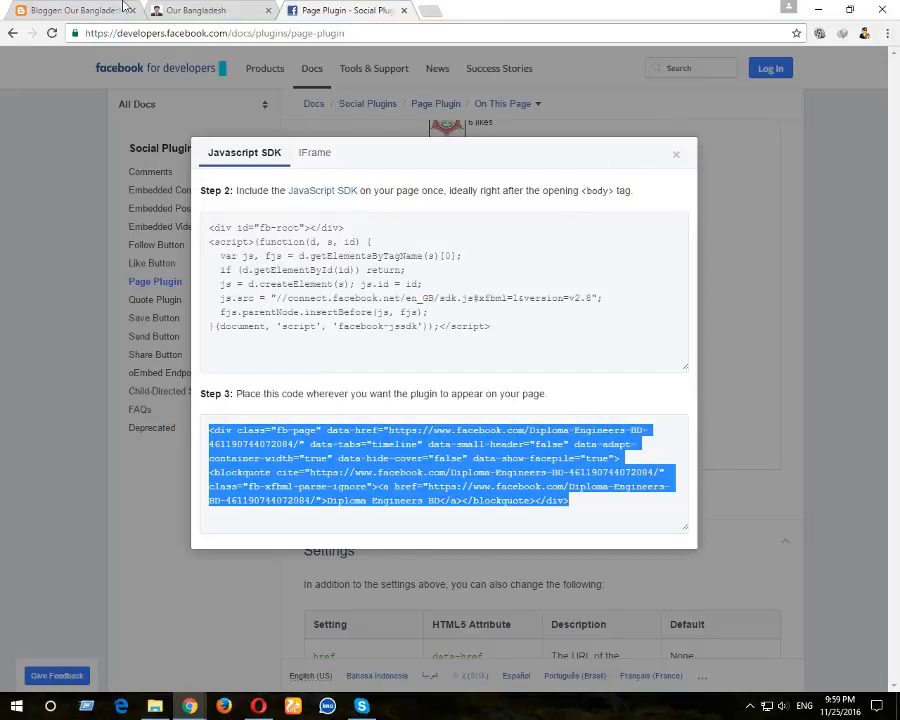
pyautogui.click(125, 9)
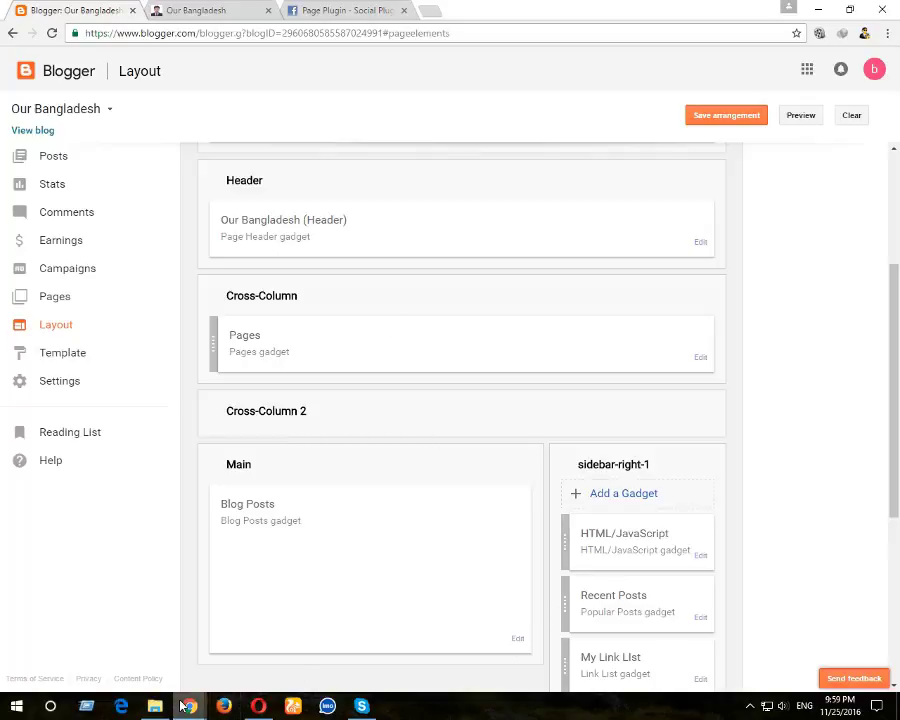
pyautogui.moveTo(187, 706)
pyautogui.click(251, 665)
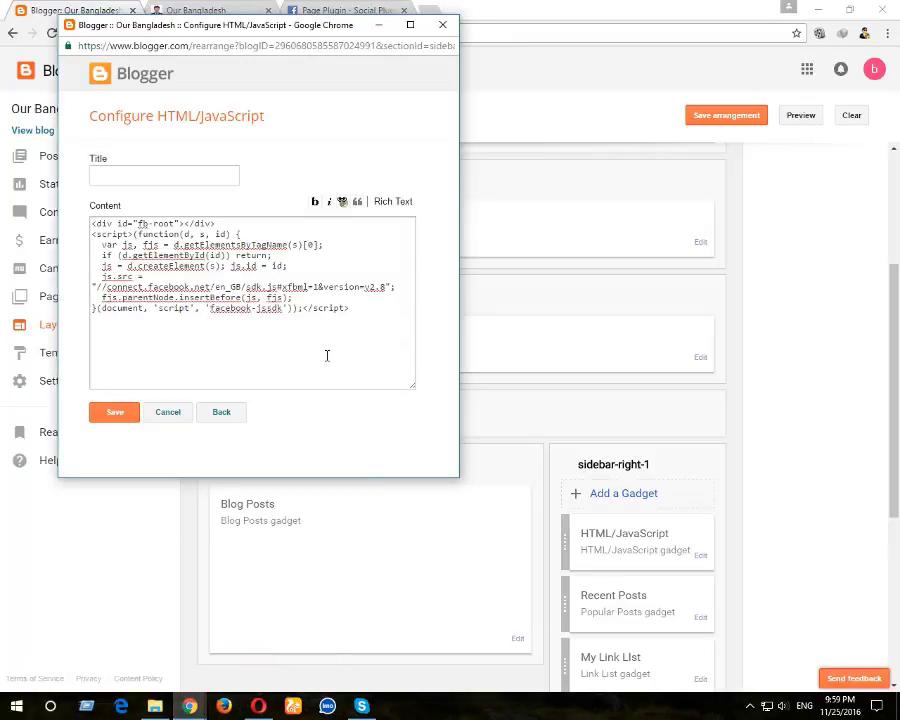
pyautogui.hotkey('ctrl', 'v')
pyautogui.click(115, 412)
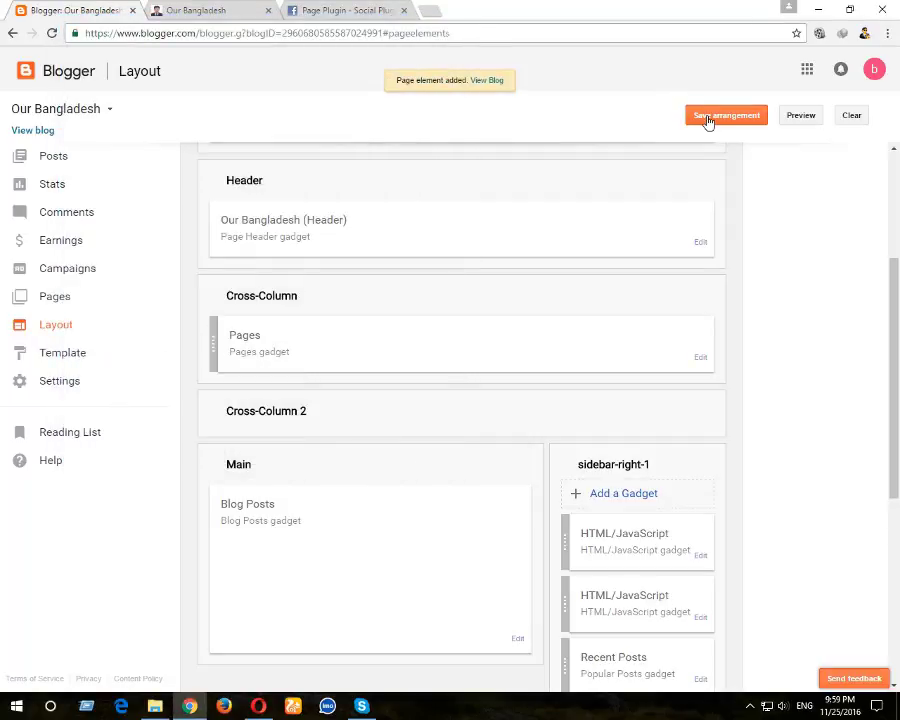
pyautogui.click(707, 118)
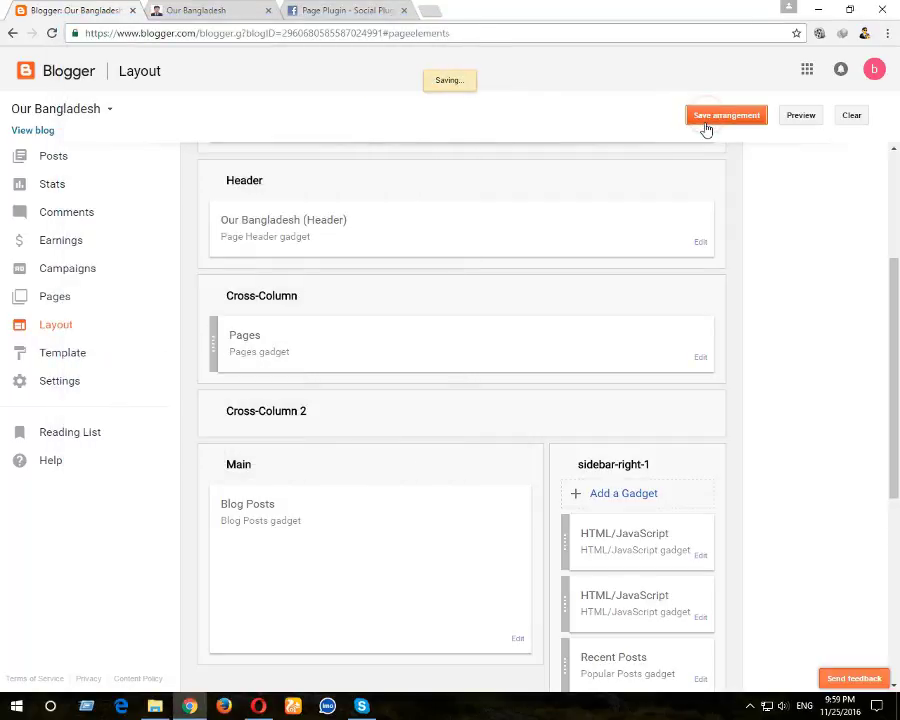
# Reload the Our Bangladesh blog and look through the Diploma Engineers BD timeline in the sidebar's Facebook box
pyautogui.click(238, 10)
pyautogui.rightClick(788, 300)
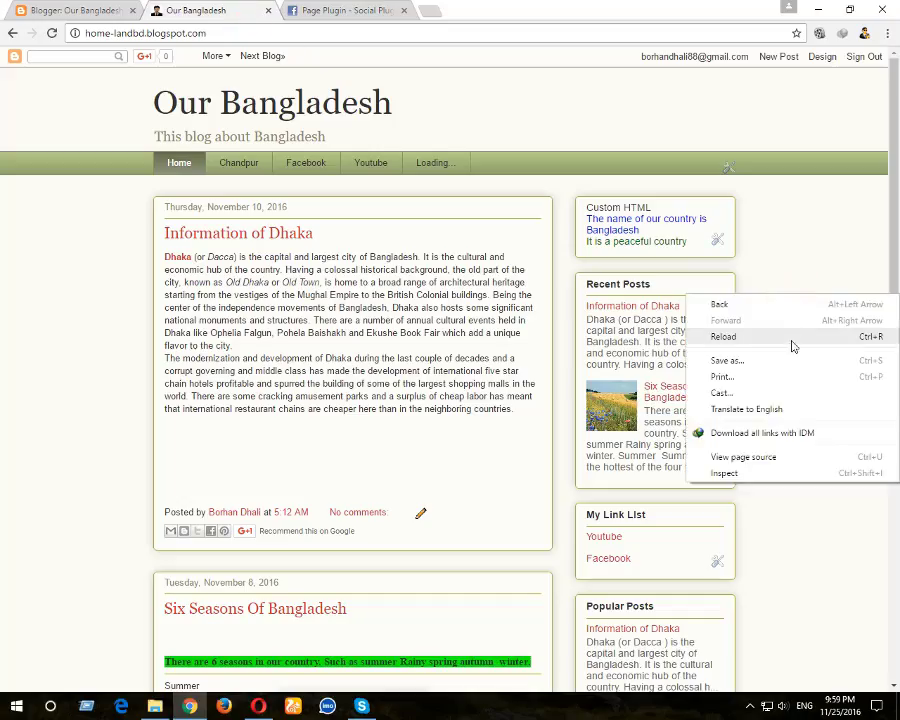
pyautogui.click(788, 338)
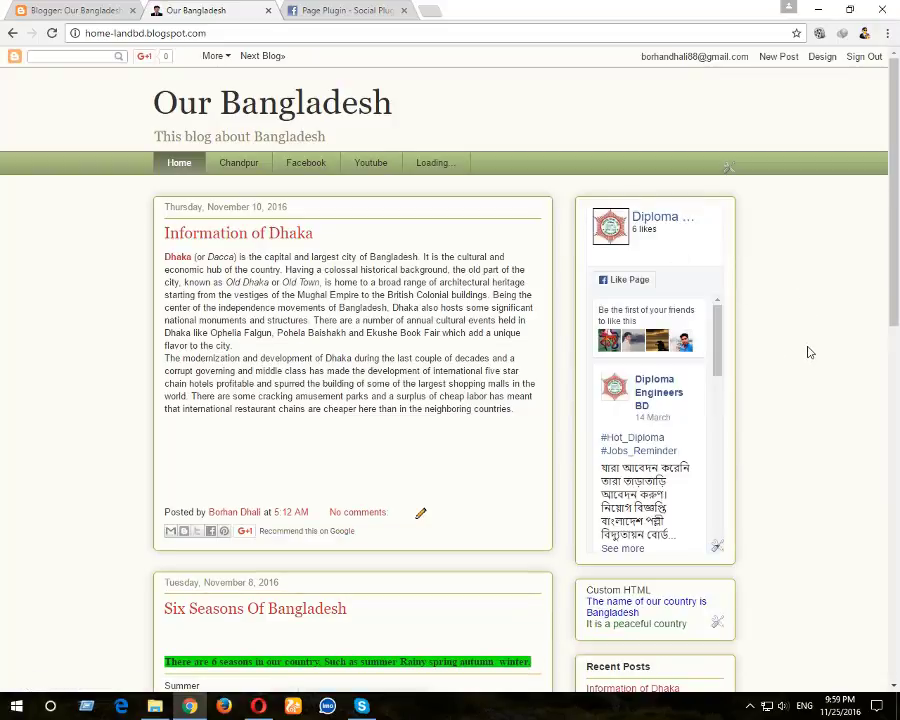
pyautogui.moveTo(713, 332); pyautogui.dragTo(715, 420)
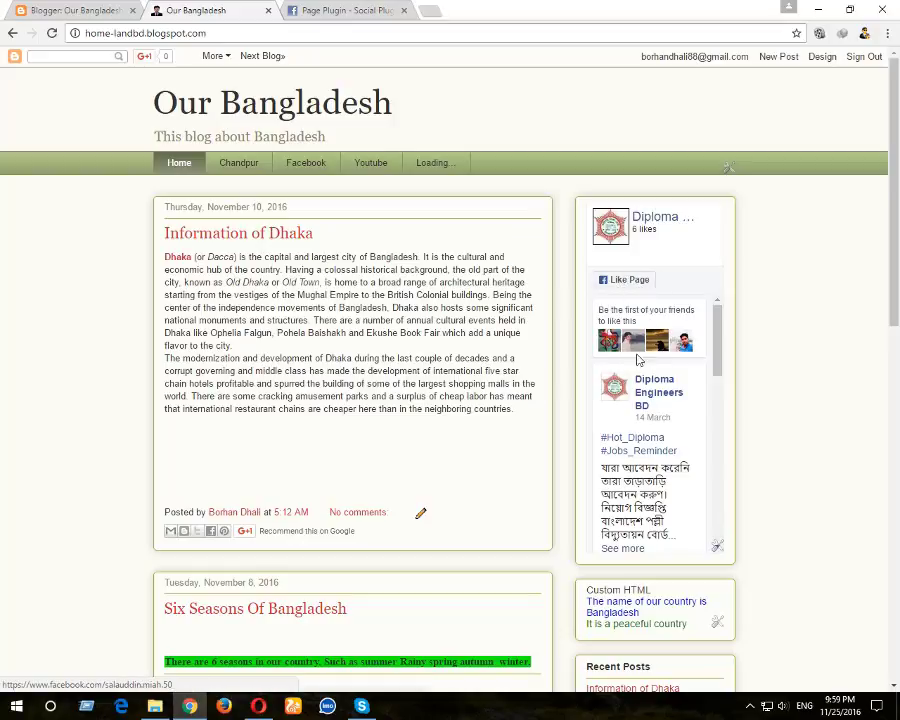
pyautogui.scroll(-8, 600, 428)
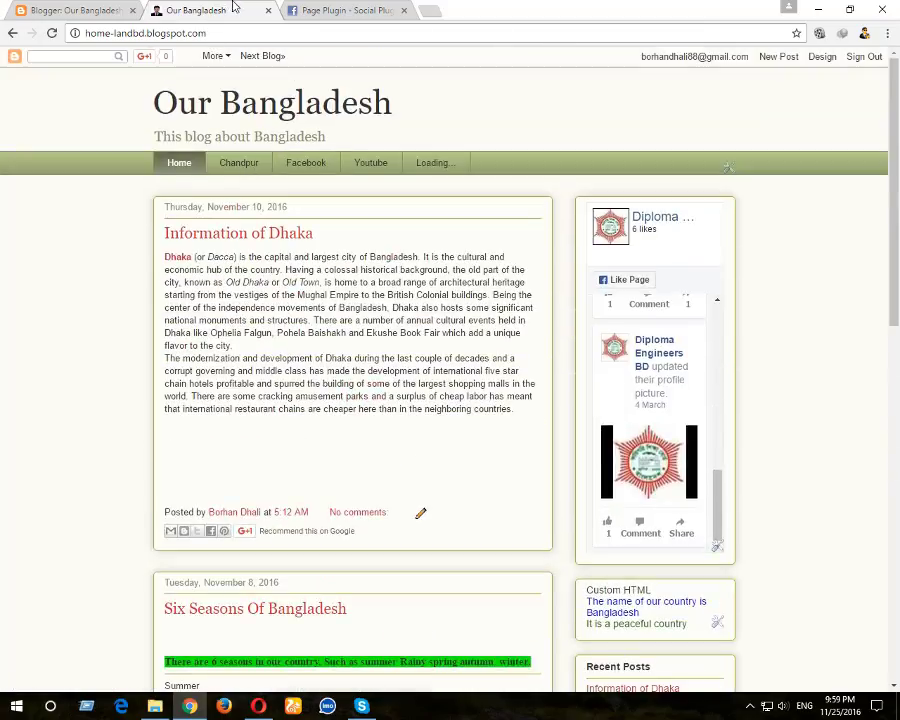
# Dismiss the generated code on the Page Plugin page and replace the plugin's Tabs value with Event
pyautogui.click(340, 11)
pyautogui.click(675, 158)
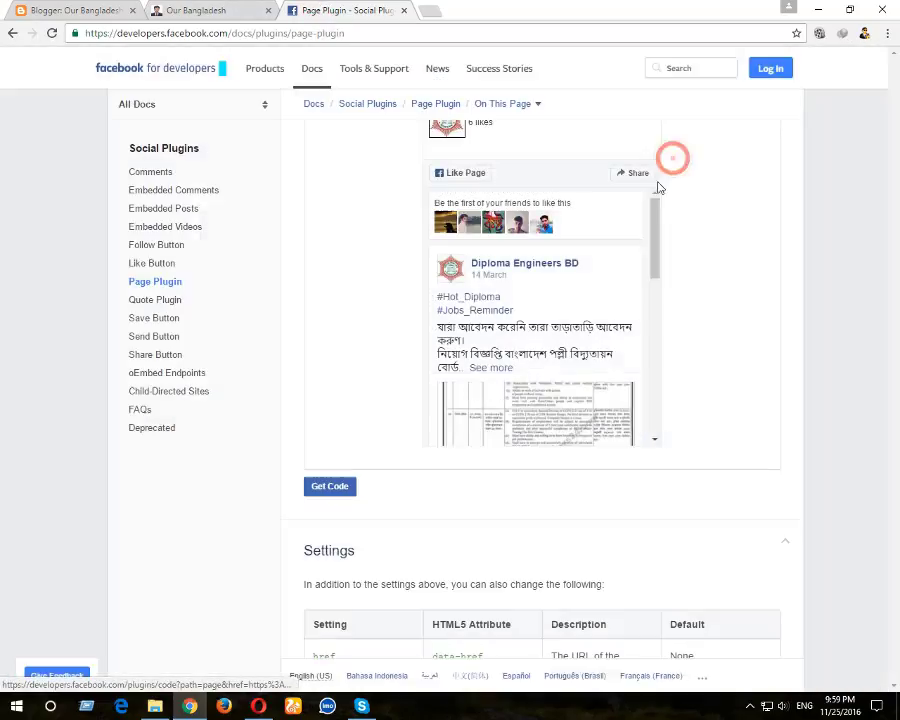
pyautogui.scroll(3, 372, 372)
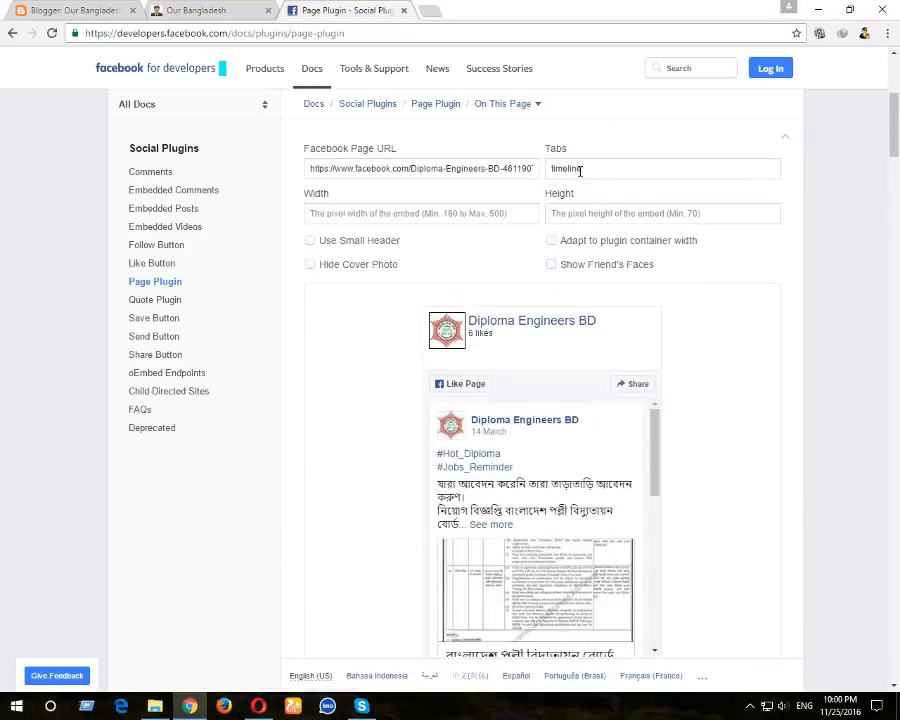
pyautogui.doubleClick(585, 169)
pyautogui.press('BackSpace')
pyautogui.click(571, 169)
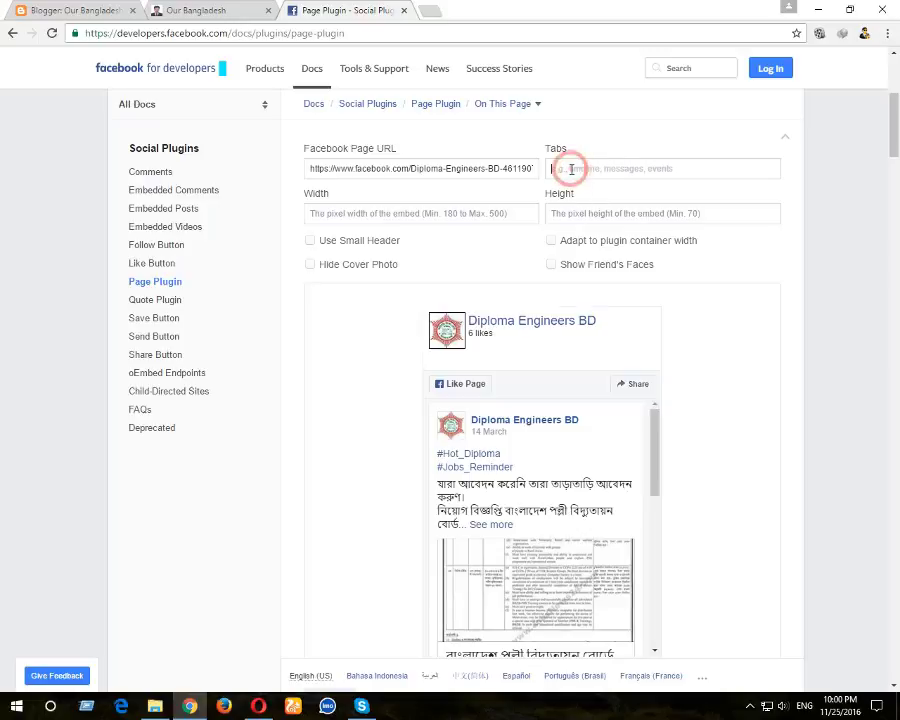
pyautogui.write('Event')
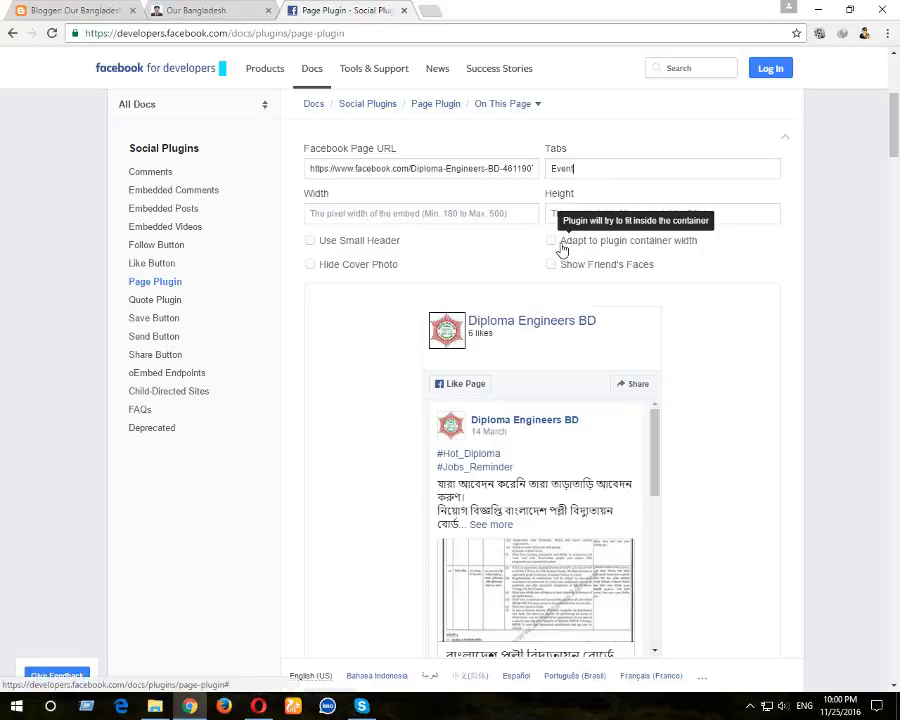
# Enable Show Friend's Faces and Adapt to plugin container width for the plugin, and generate its new embed code
pyautogui.click(555, 267)
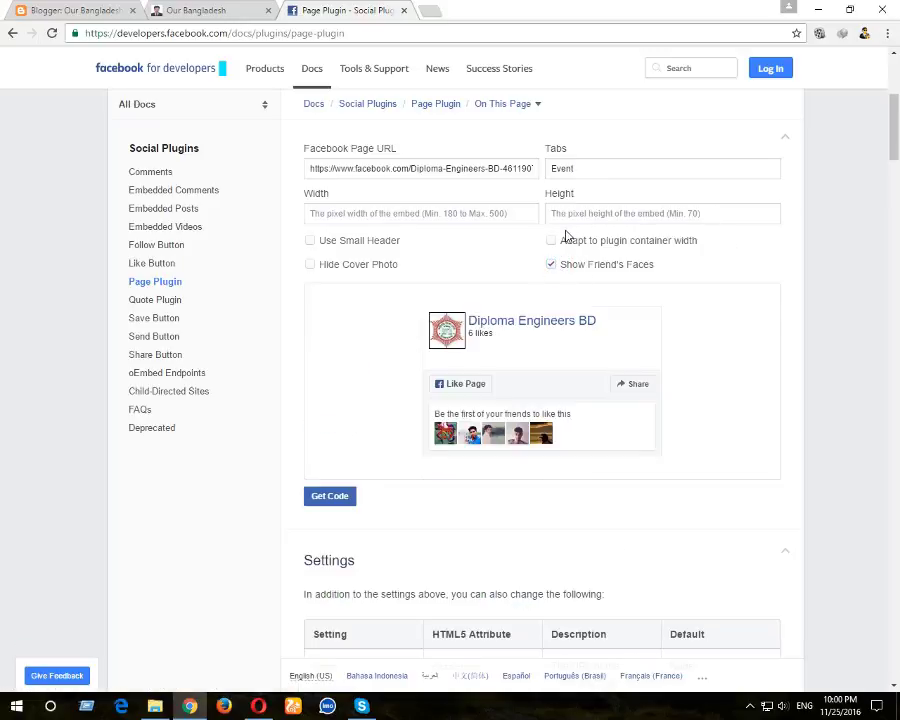
pyautogui.click(557, 240)
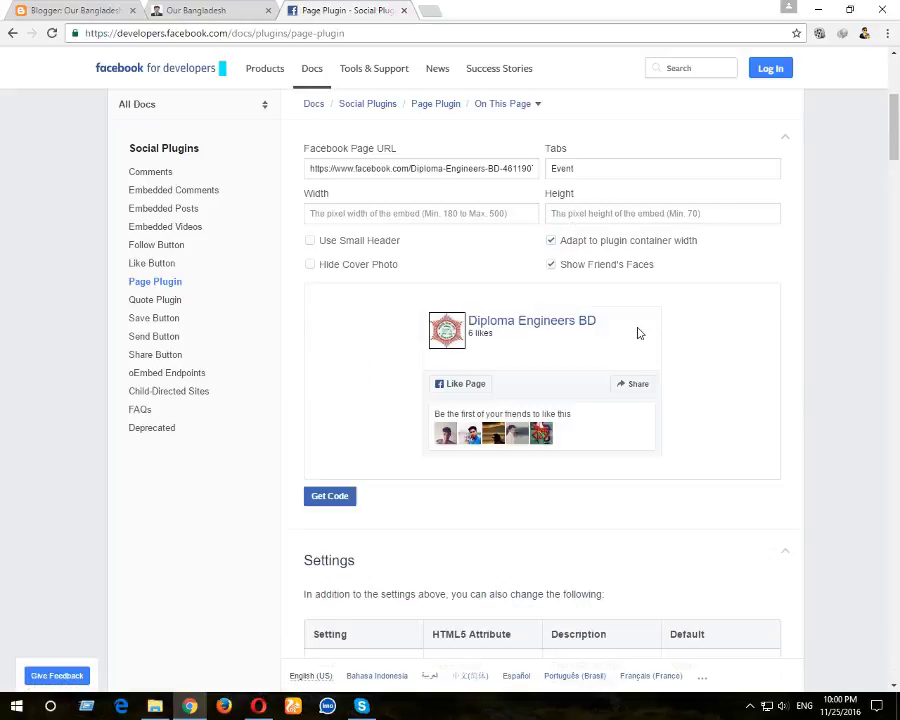
pyautogui.scroll(-3, 670, 410)
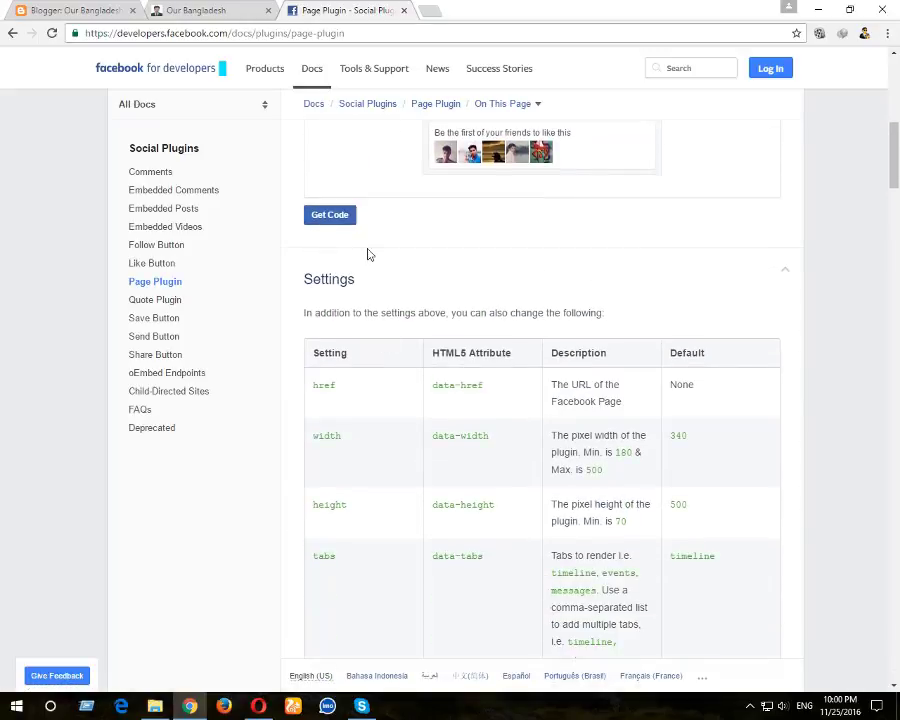
pyautogui.click(340, 217)
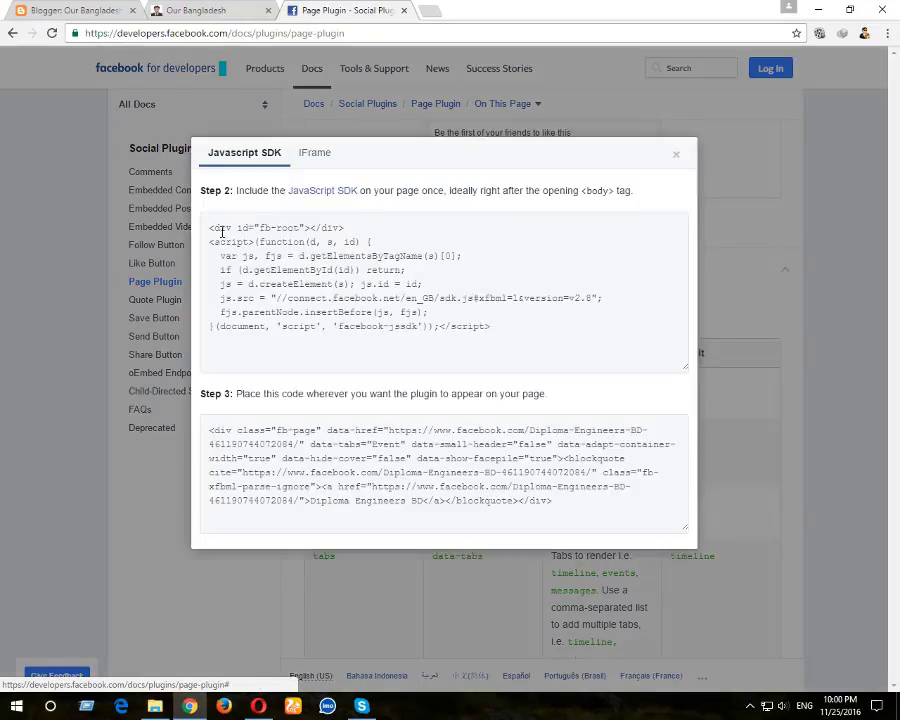
# Return to the Blogger layout, open the first HTML/JavaScript gadget in sidebar-right-1 and delete all its existing plugin code
pyautogui.click(98, 10)
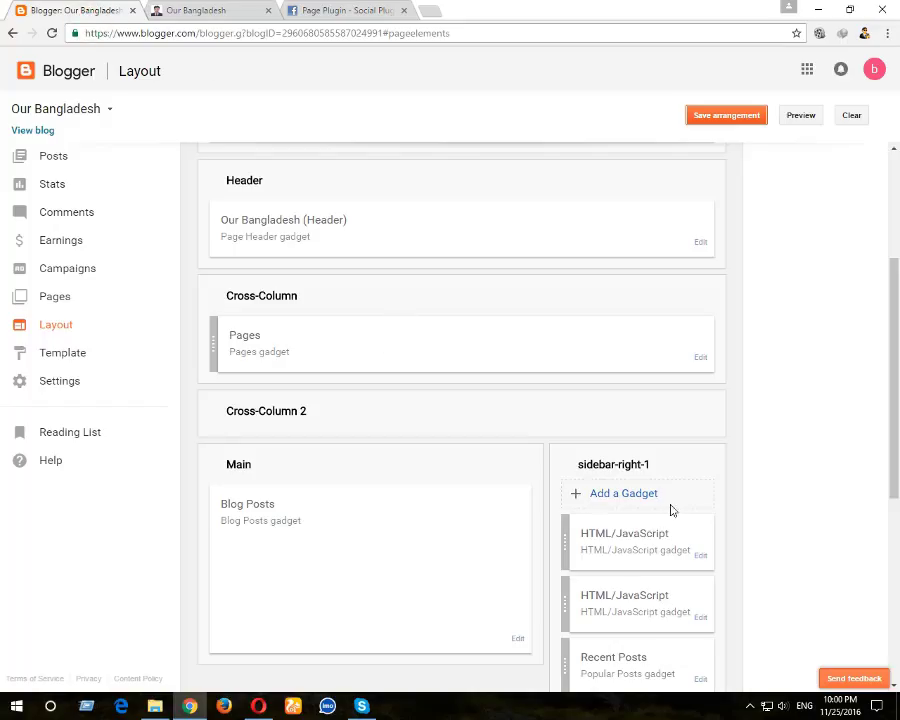
pyautogui.click(701, 556)
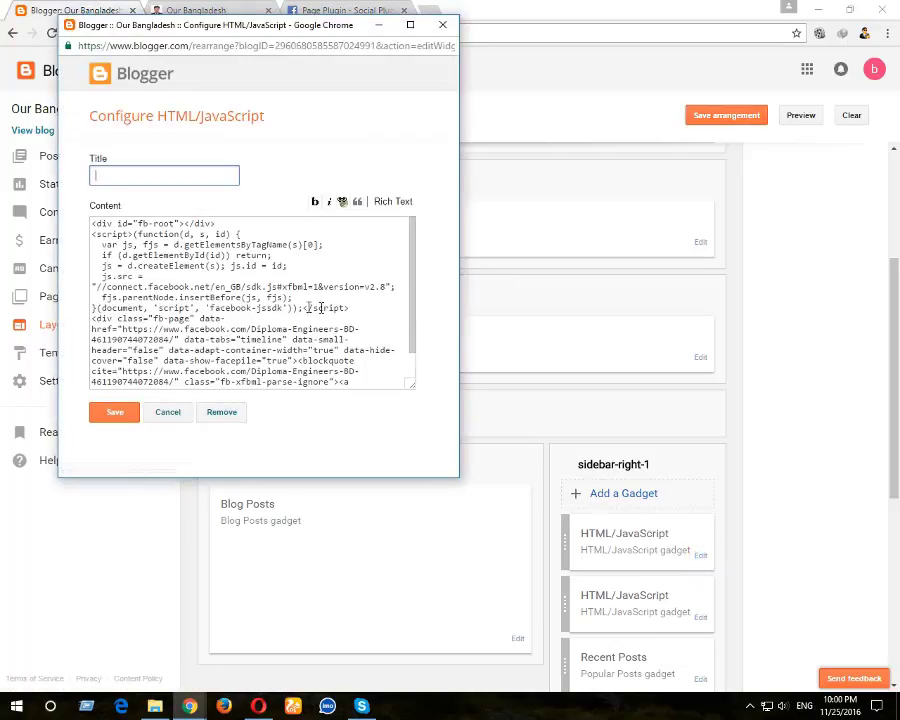
pyautogui.click(91, 221)
pyautogui.hotkey('ctrl', 'a')
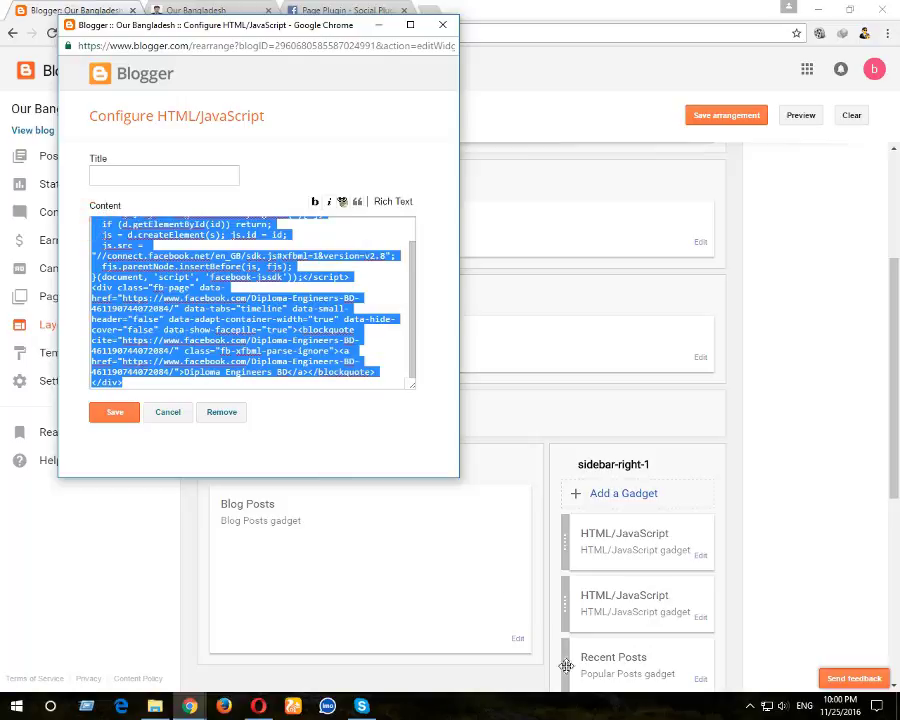
pyautogui.press('Delete')
# Copy the Step 2 JavaScript SDK code from the Page Plugin page into the emptied HTML/JavaScript gadget's content
pyautogui.click(323, 6)
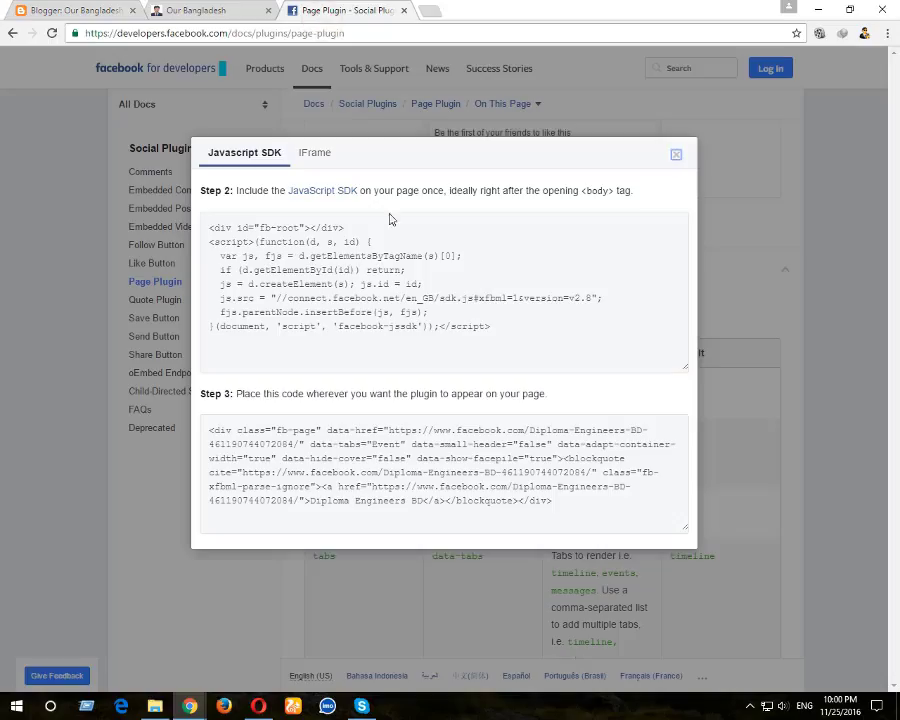
pyautogui.moveTo(208, 227); pyautogui.dragTo(544, 347)
pyautogui.hotkey('ctrl', 'c')
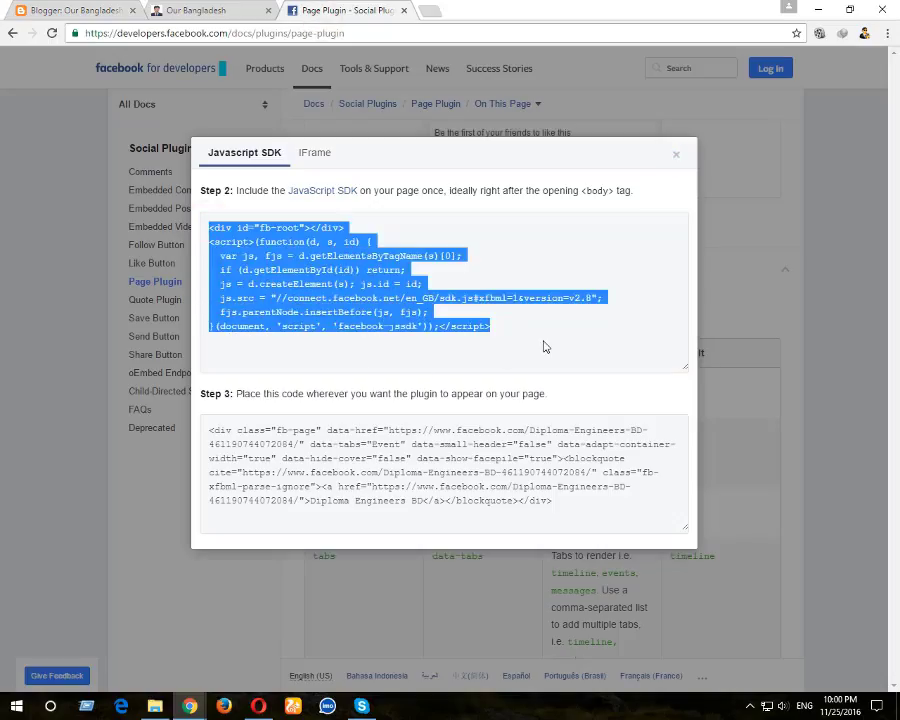
pyautogui.click(40, 10)
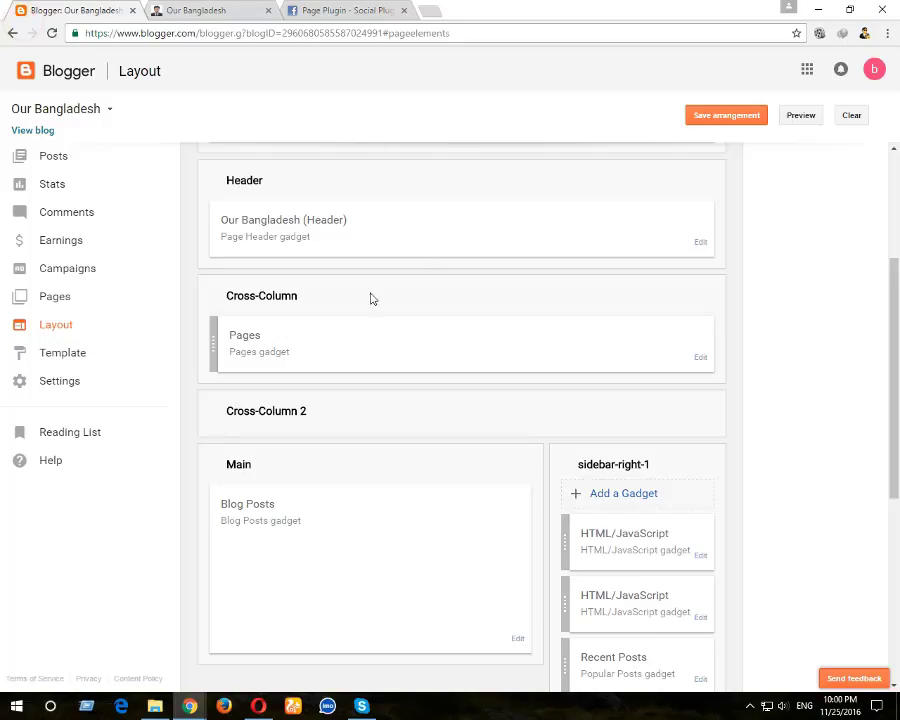
pyautogui.click(701, 556)
pyautogui.hotkey('ctrl', 'v')
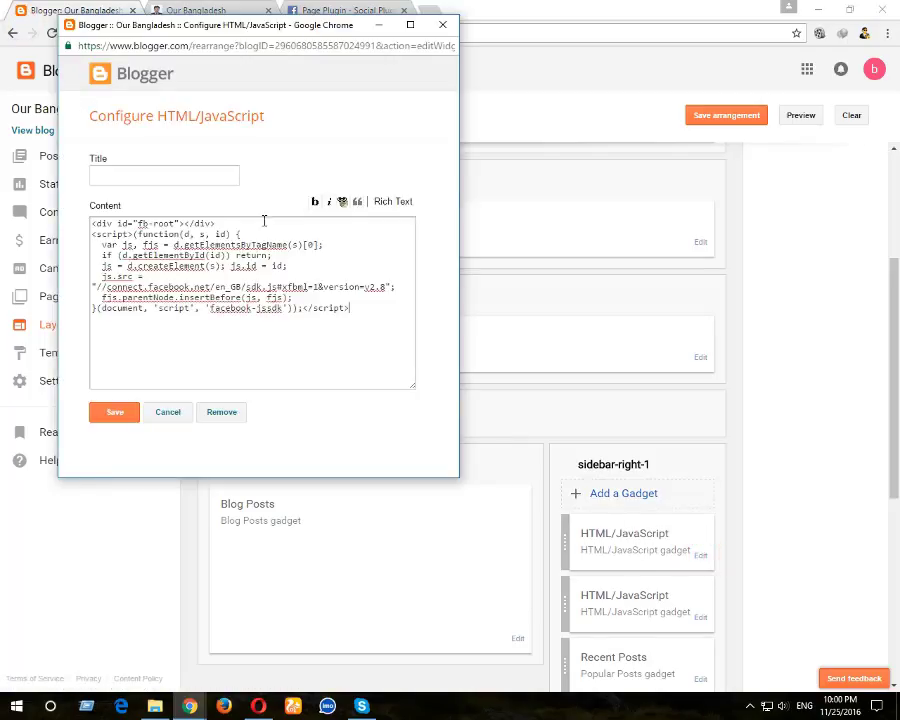
# Add the Step 3 Event-tab plugin code after the SDK code in the gadget, and save the gadget and the layout arrangement
pyautogui.click(350, 10)
pyautogui.moveTo(205, 428); pyautogui.dragTo(669, 515)
pyautogui.hotkey('ctrl', 'c')
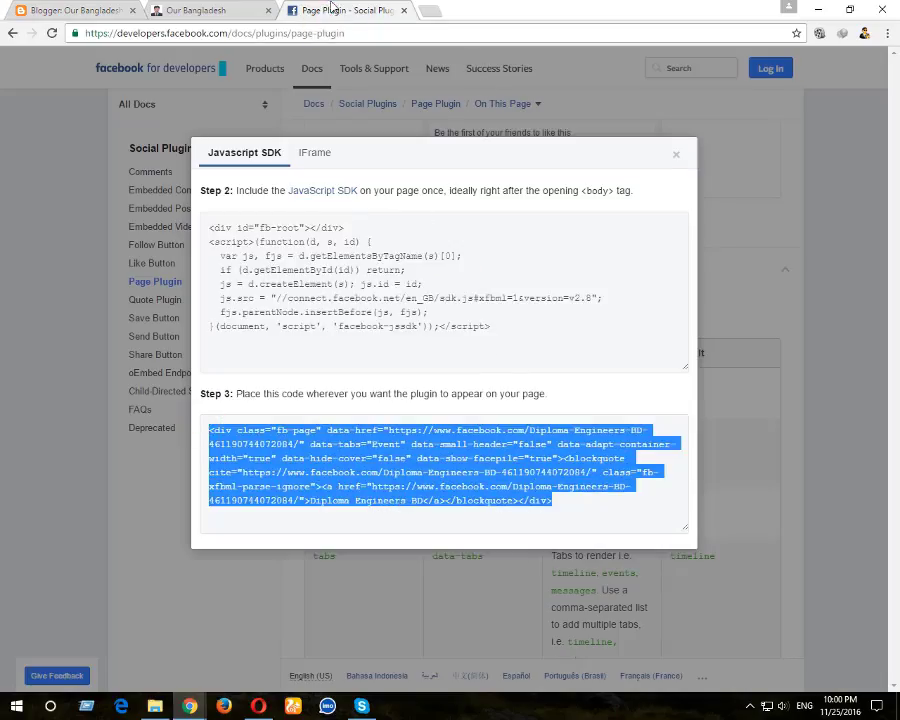
pyautogui.click(57, 10)
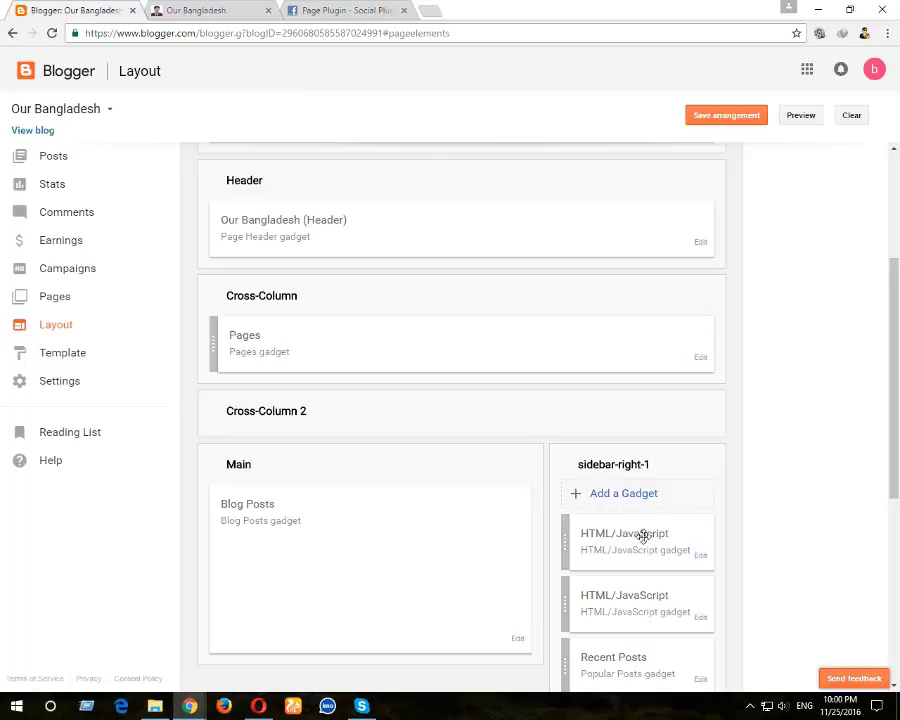
pyautogui.click(701, 555)
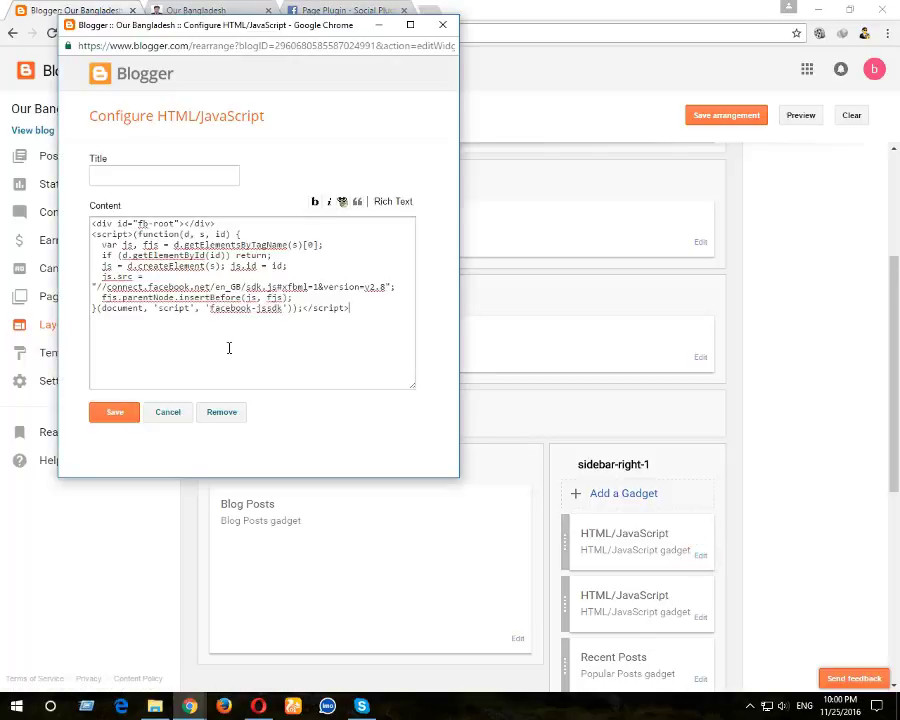
pyautogui.hotkey('ctrl', 'v')
pyautogui.click(95, 407)
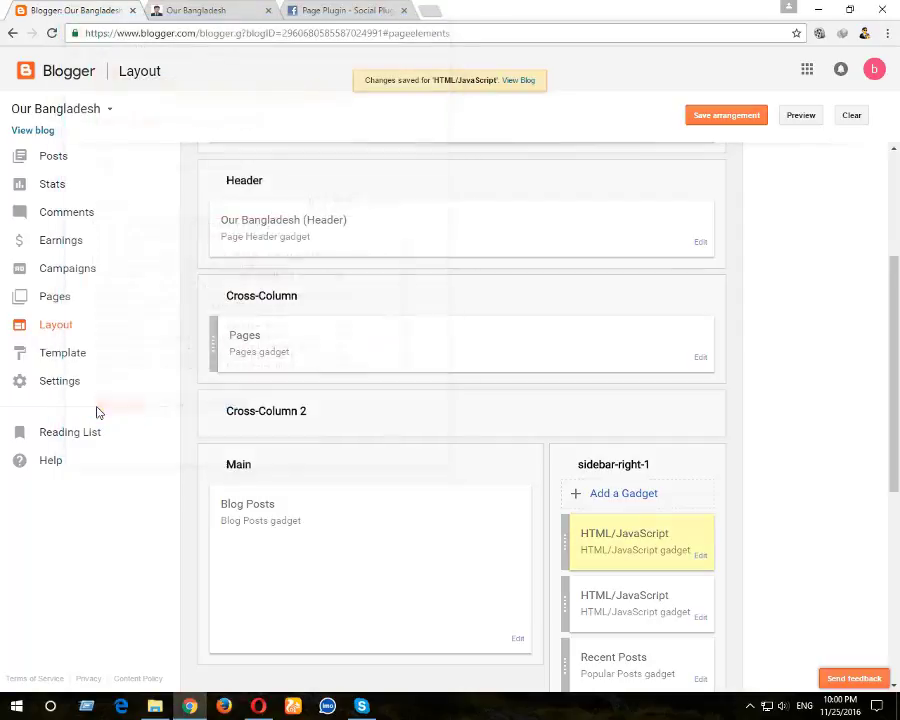
pyautogui.click(737, 117)
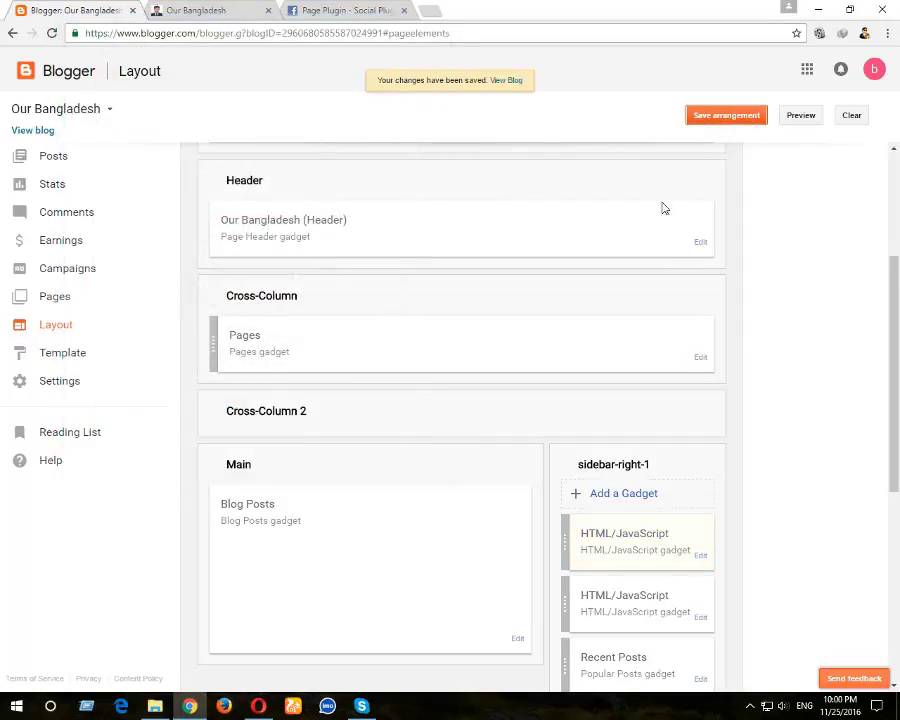
# Reload the Our Bangladesh blog and check how the Event version of the Facebook box displays in the sidebar
pyautogui.click(335, 10)
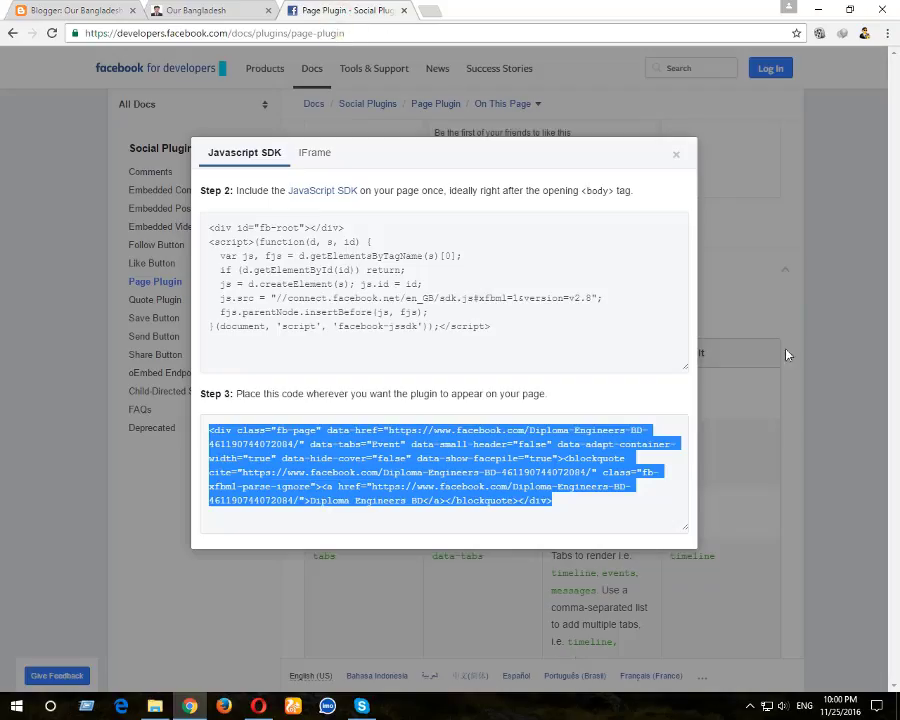
pyautogui.click(245, 12)
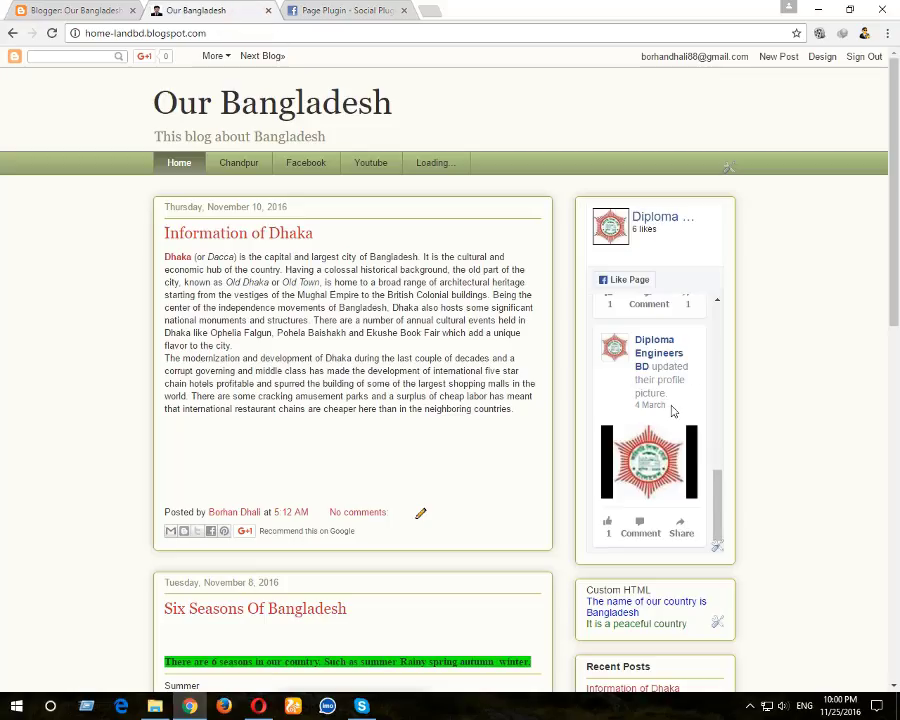
pyautogui.scroll(-2, 670, 420)
pyautogui.scroll(-5, 670, 432)
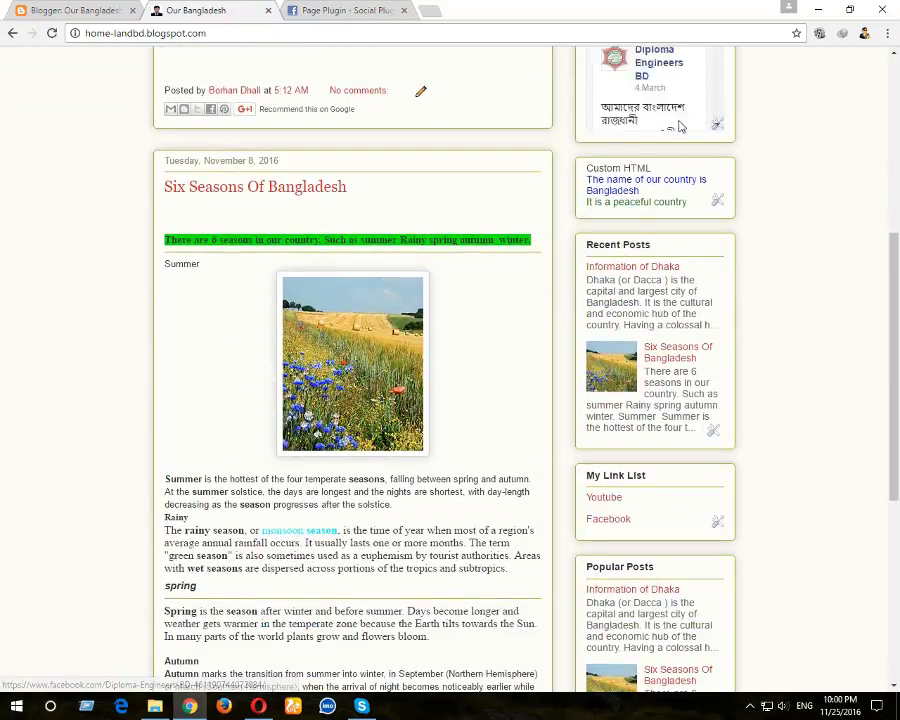
pyautogui.scroll(4, 840, 233)
pyautogui.scroll(1, 840, 233)
pyautogui.rightClick(768, 332)
pyautogui.click(788, 372)
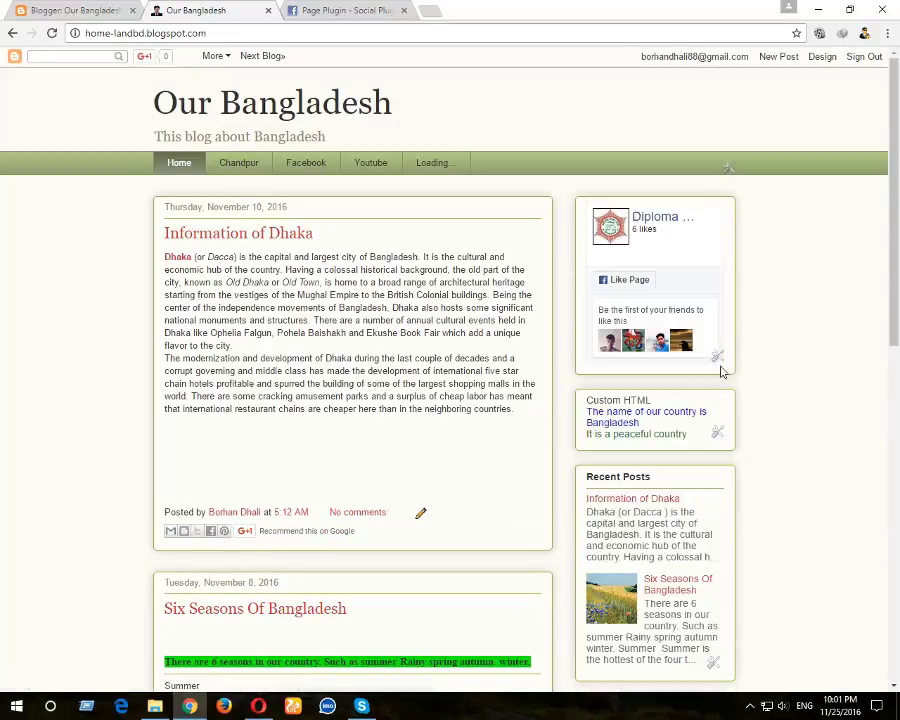
pyautogui.scroll(-4, 692, 333)
pyautogui.scroll(2, 680, 318)
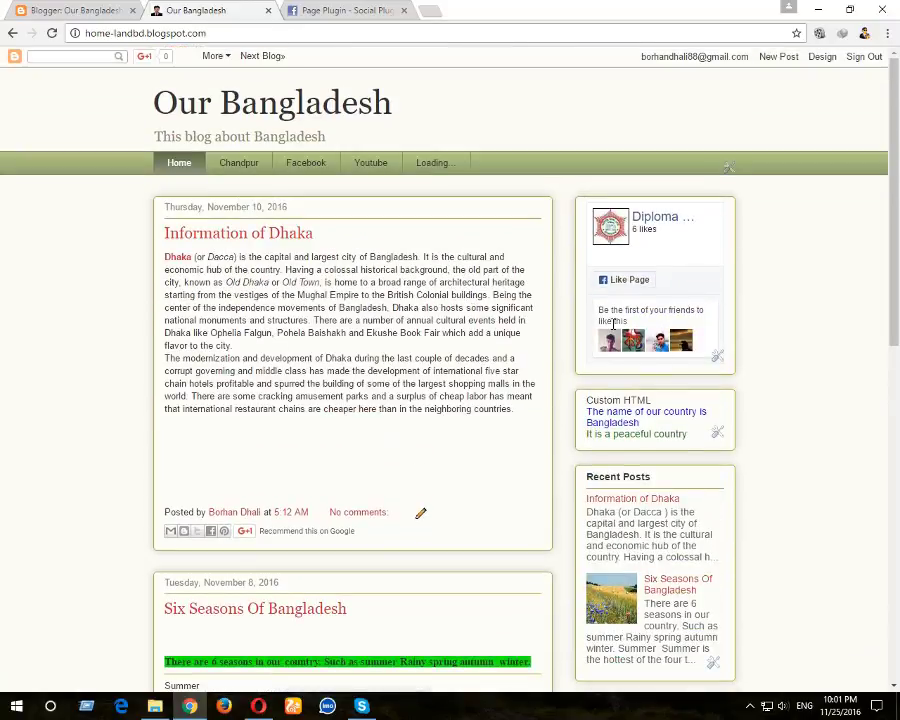